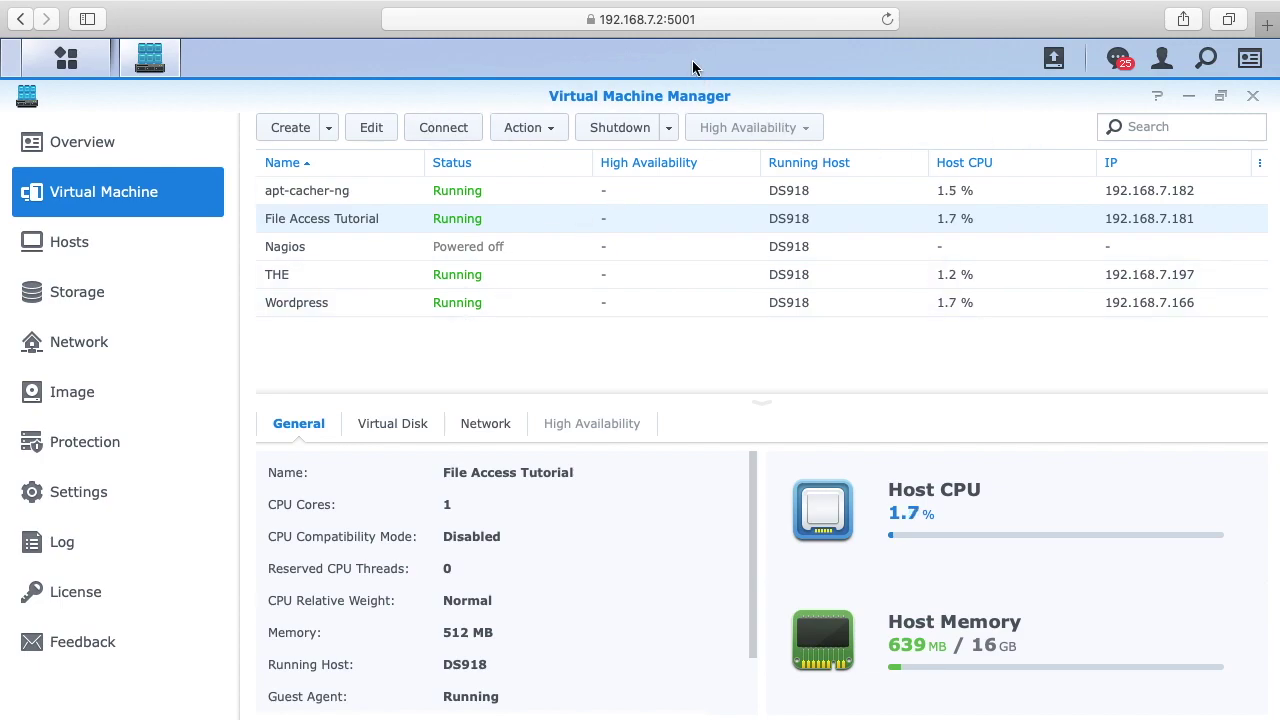
Restore the Virtual Machine Manager window and move it right to uncover the desktop shortcuts.
double_click(682, 112)
left_click_drag(680, 92, 785, 133)
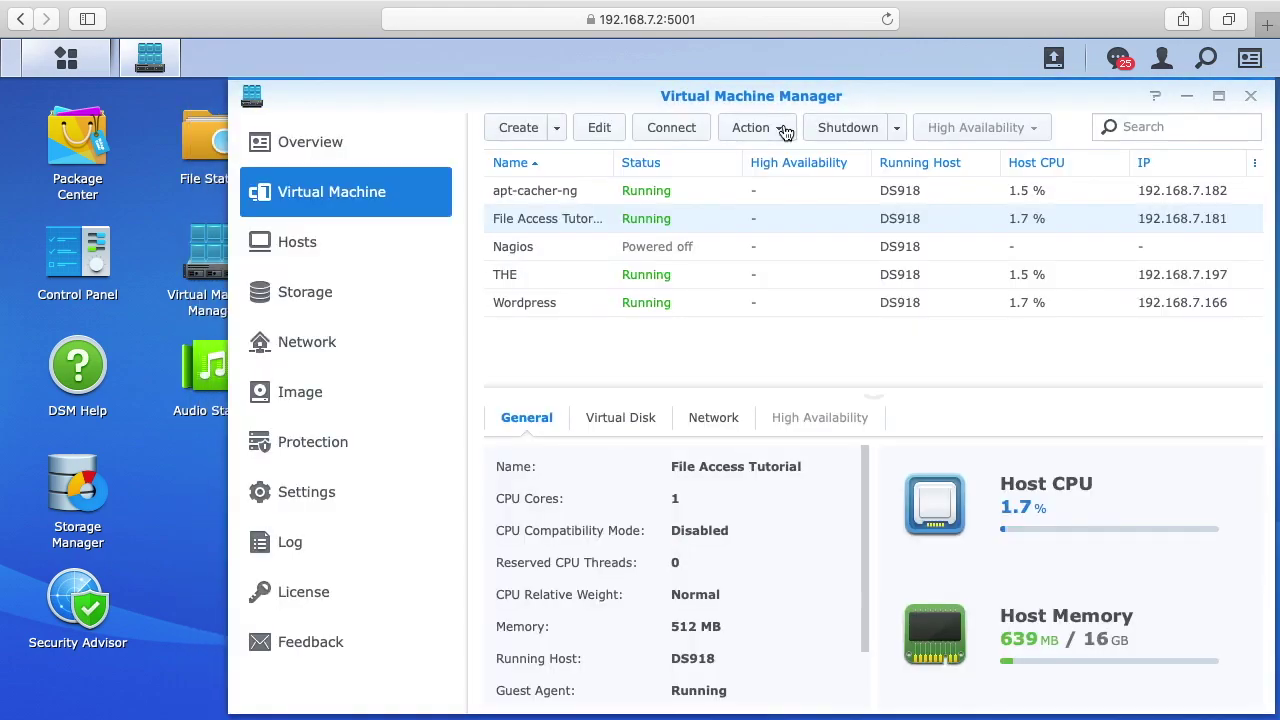
Check NFS in File Services, keeping the 32KB read packet size, then view the shared folders.
left_click(80, 242)
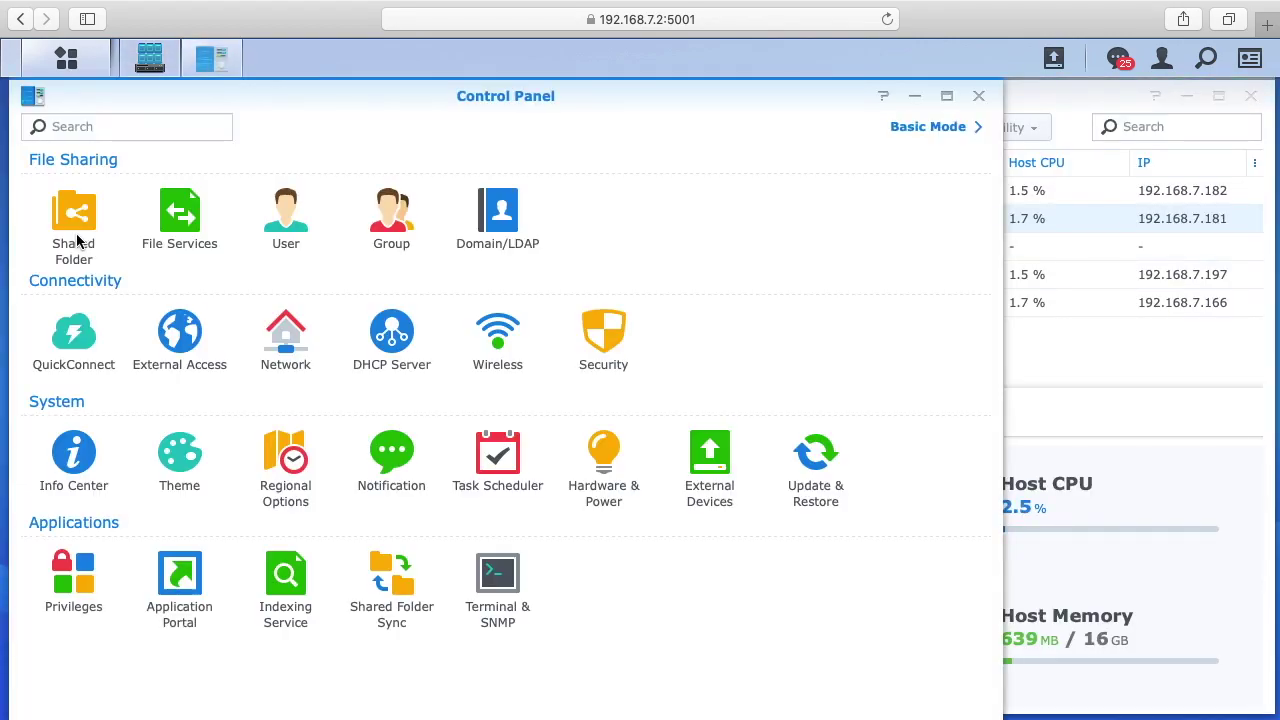
left_click(177, 221)
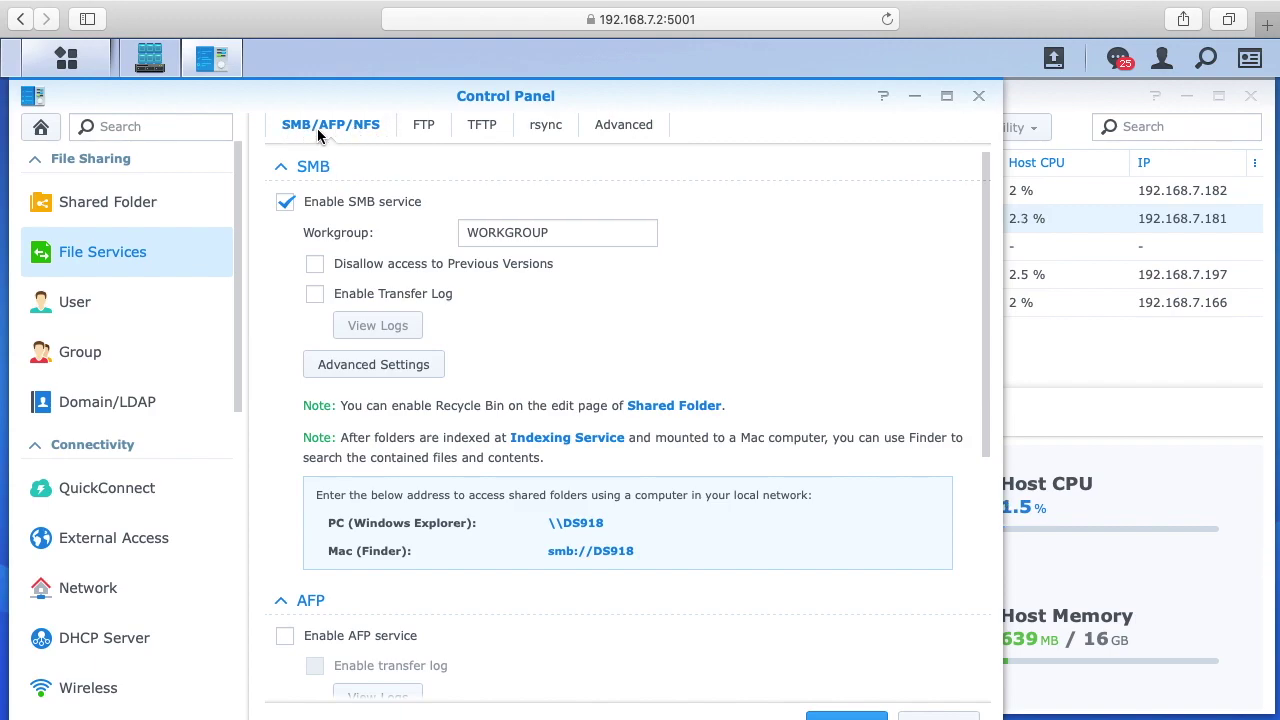
scroll(366, 366, "down", 5)
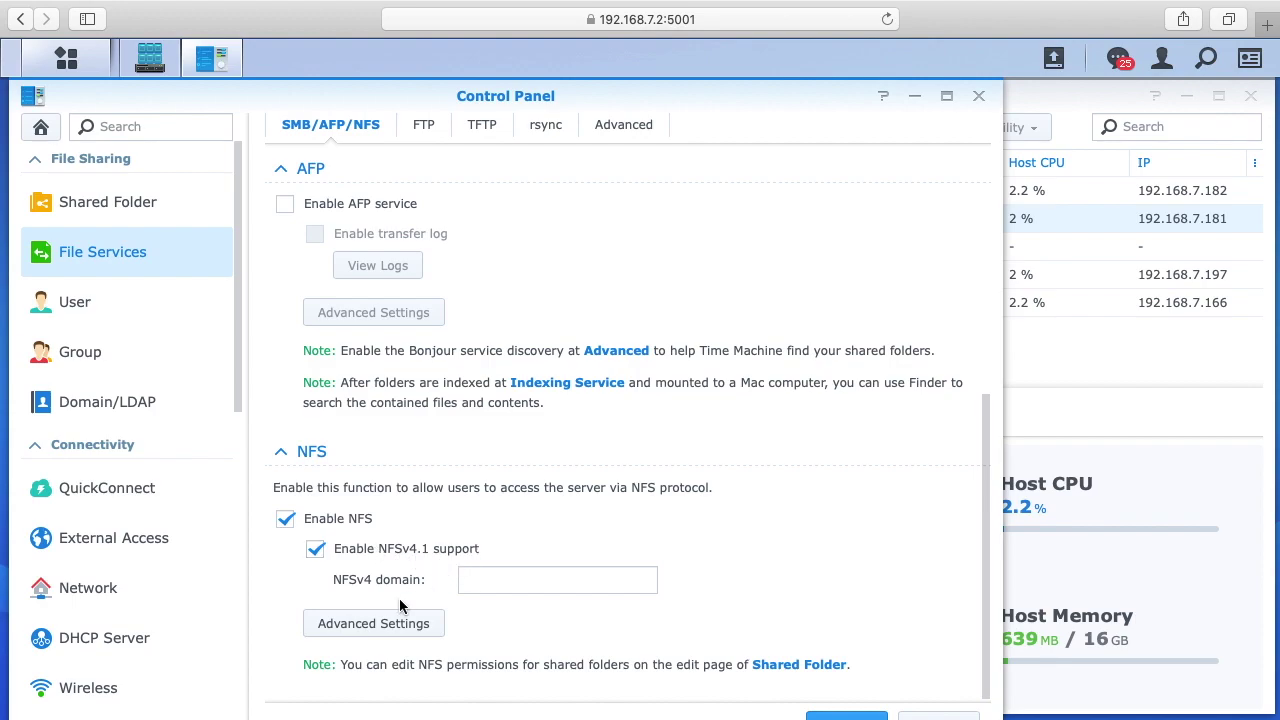
left_click(358, 627)
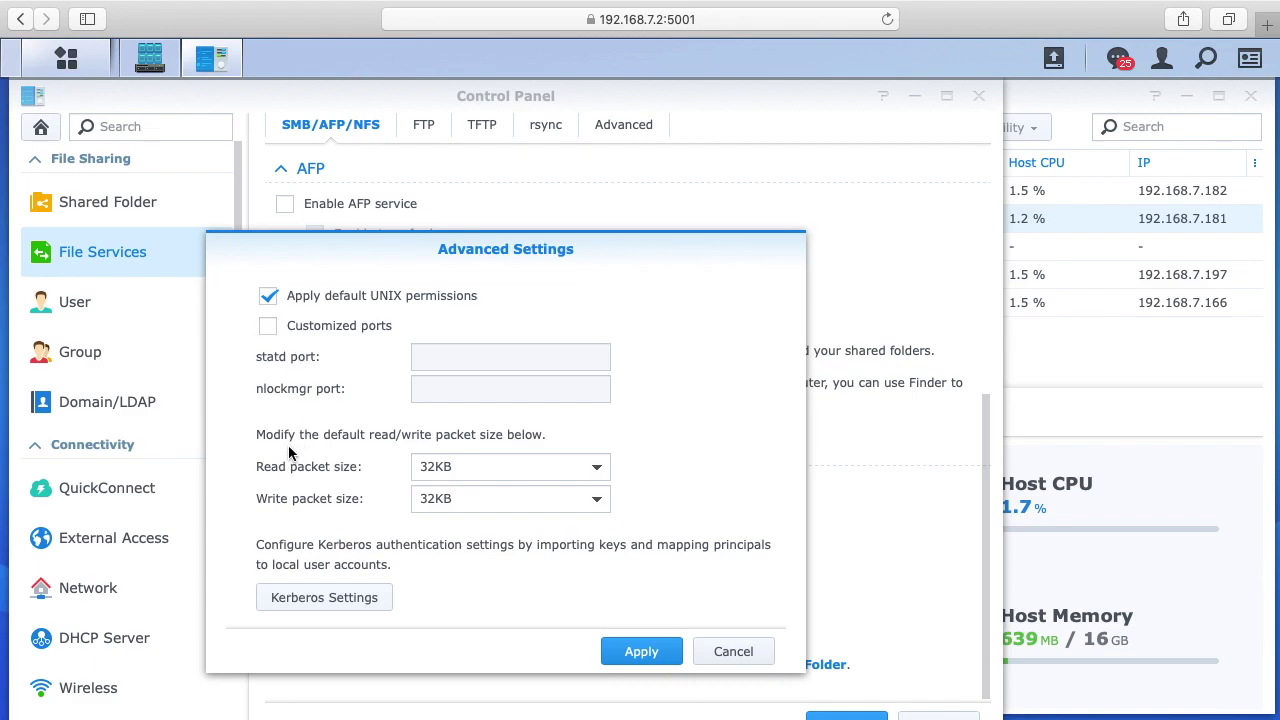
left_click(430, 466)
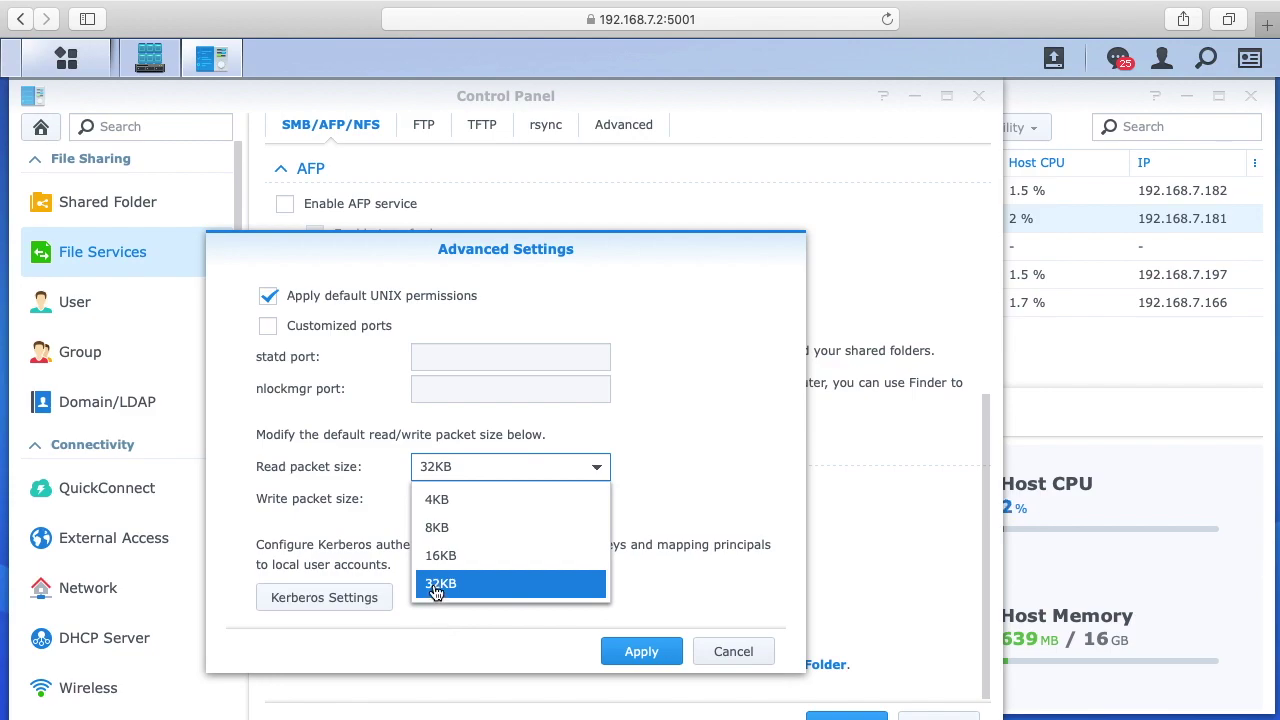
left_click(328, 520)
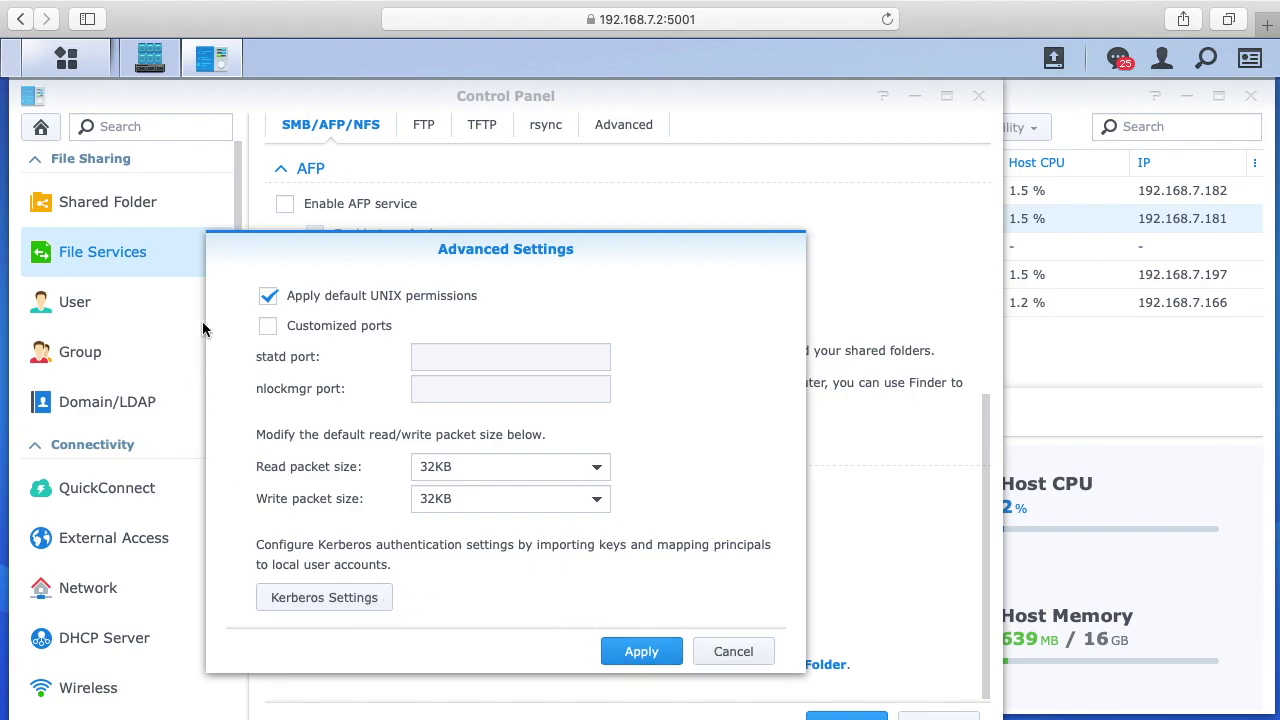
left_click(740, 653)
left_click(106, 201)
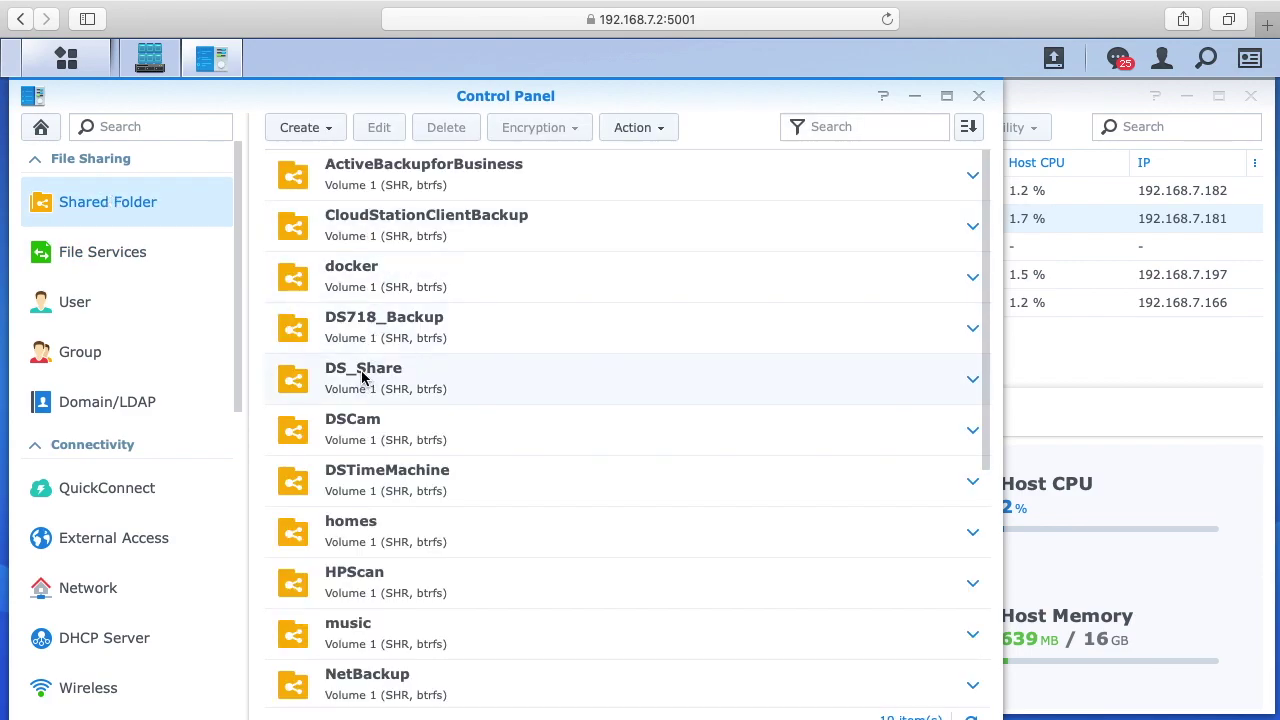
left_click(362, 374)
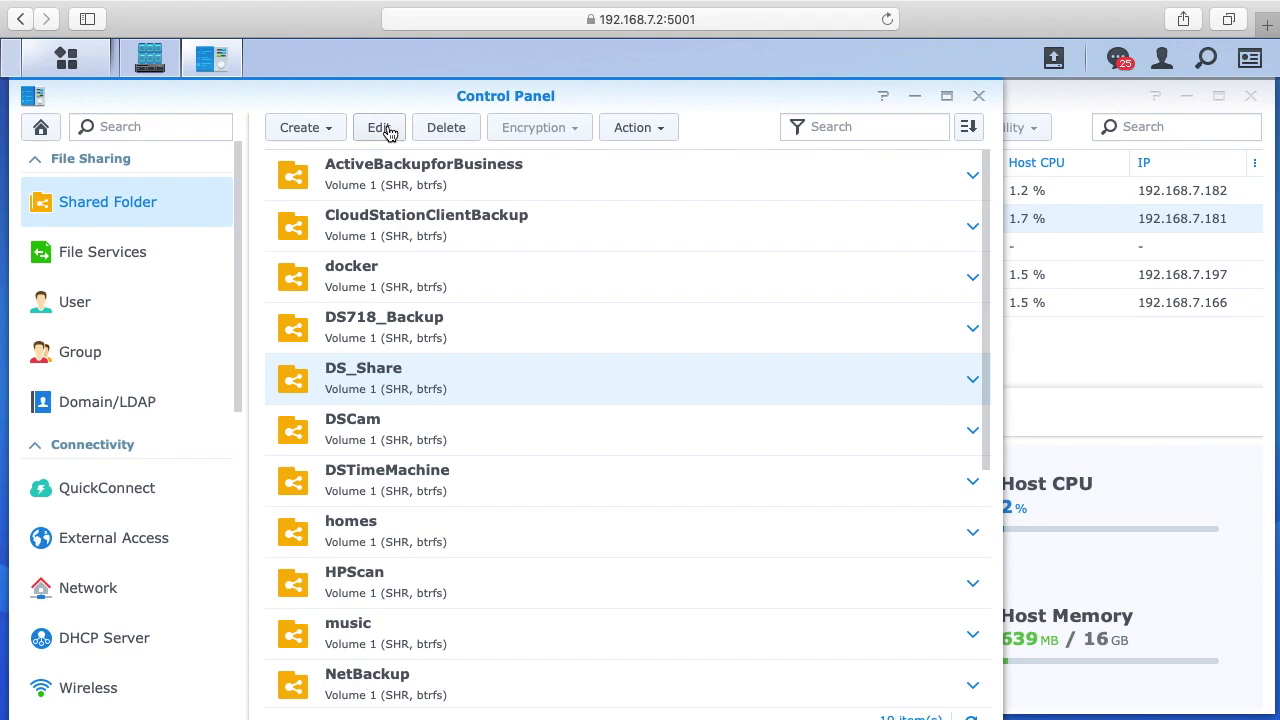
left_click(382, 129)
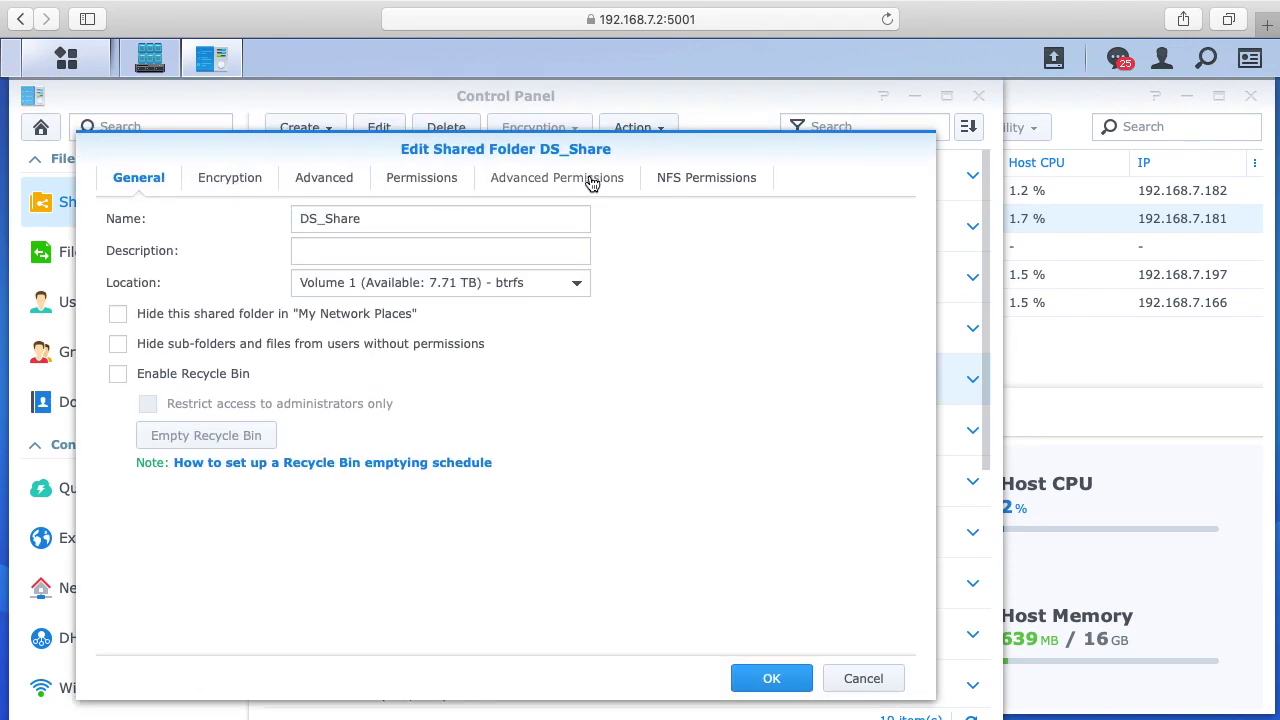
left_click(697, 180)
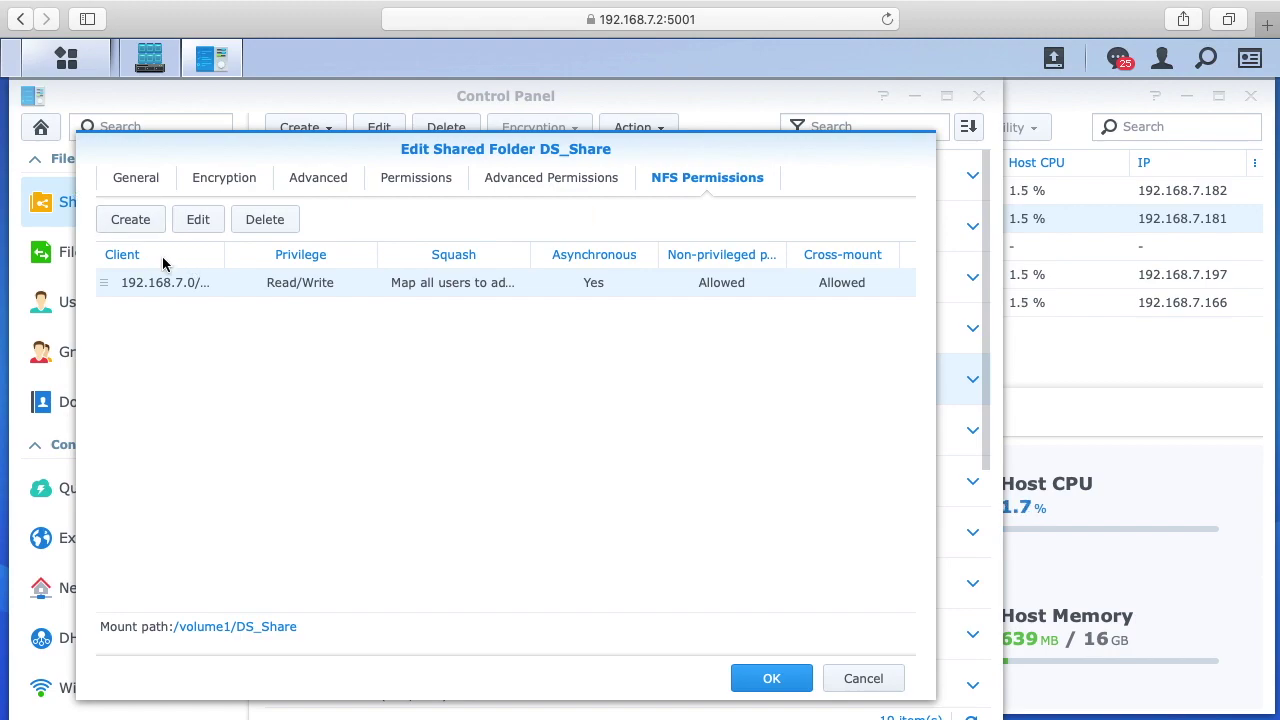
left_click(171, 280)
left_click(200, 224)
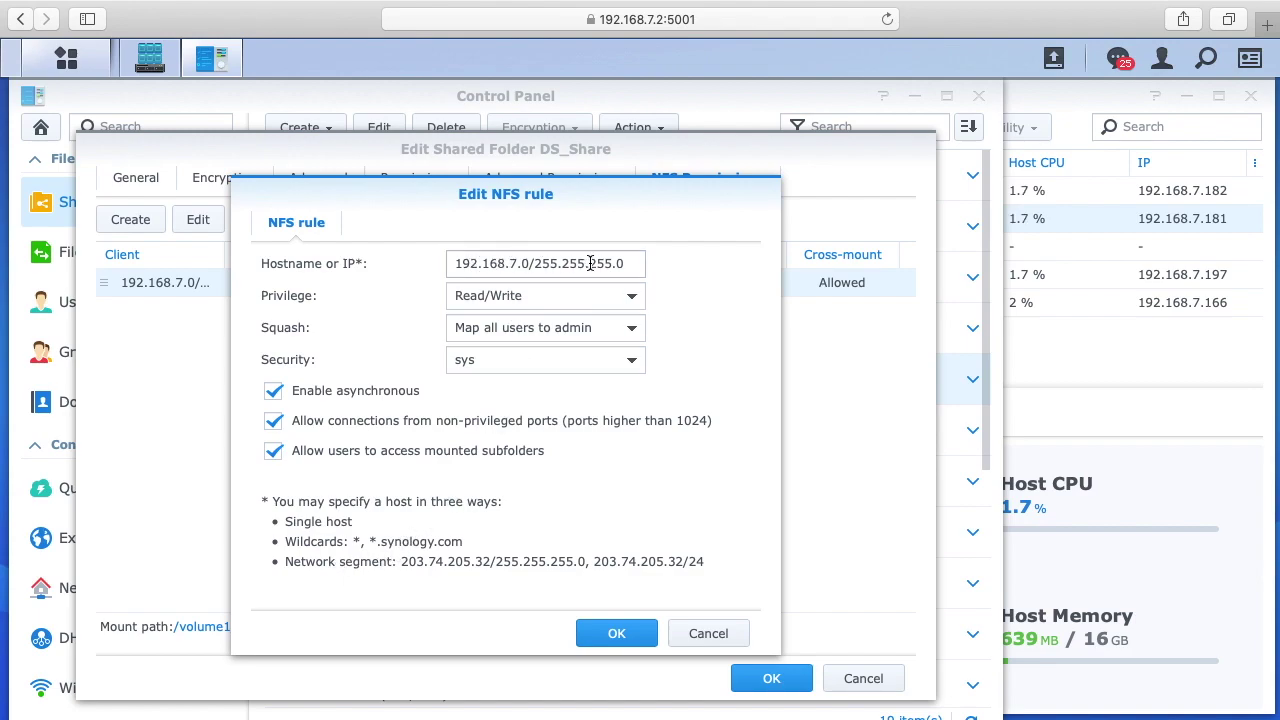
left_click(524, 266)
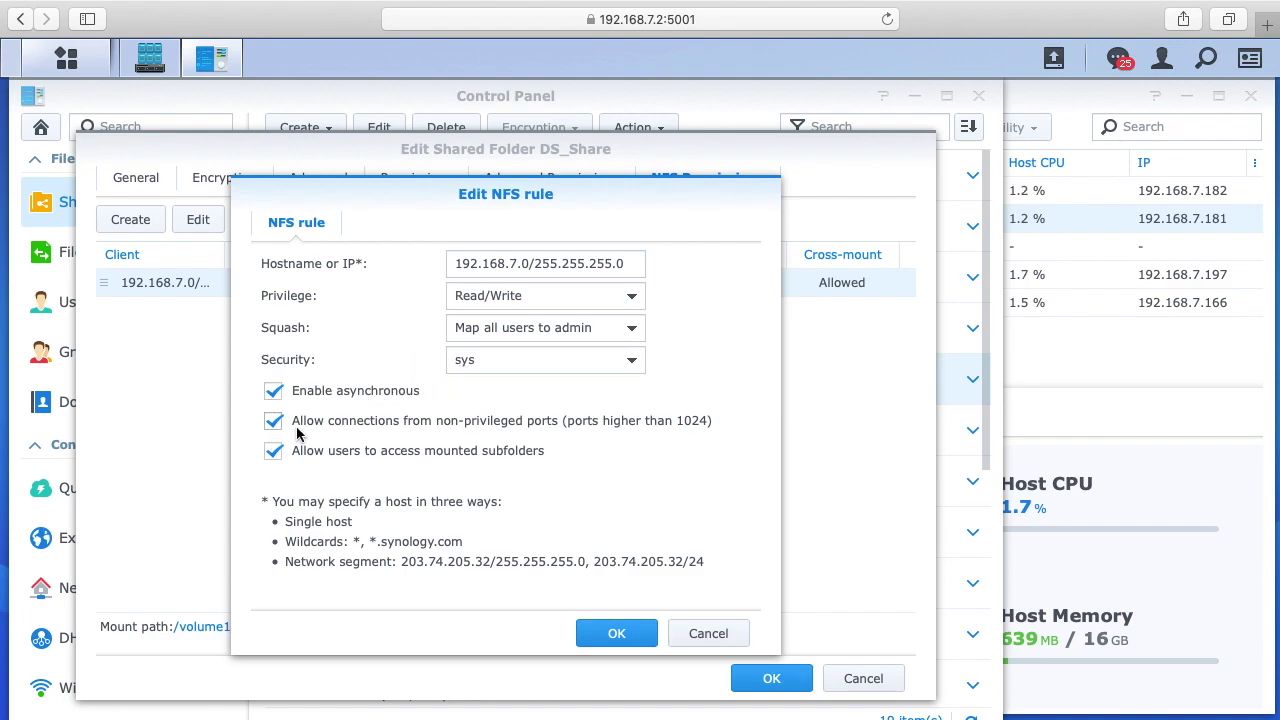
left_click(684, 634)
left_click(878, 678)
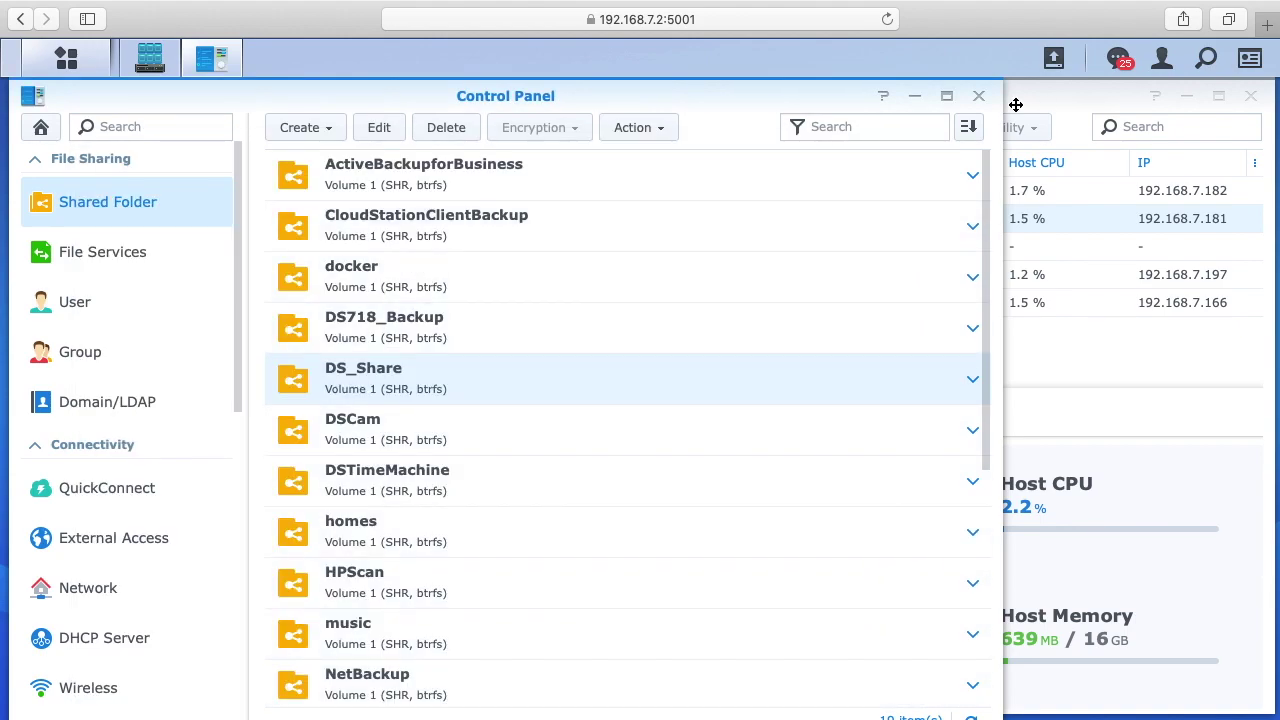
Close Control Panel, move Virtual Machine Manager back left, and switch to Terminal.
left_click(977, 98)
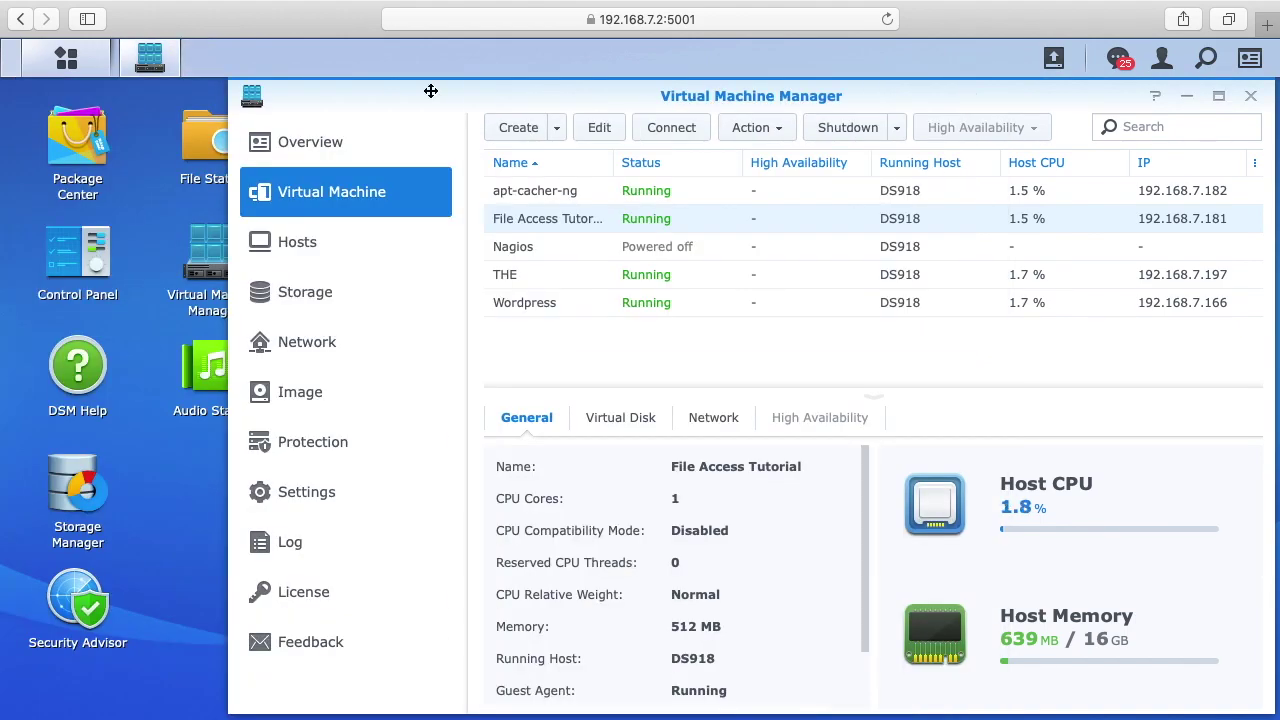
left_click_drag(430, 90, 276, 78)
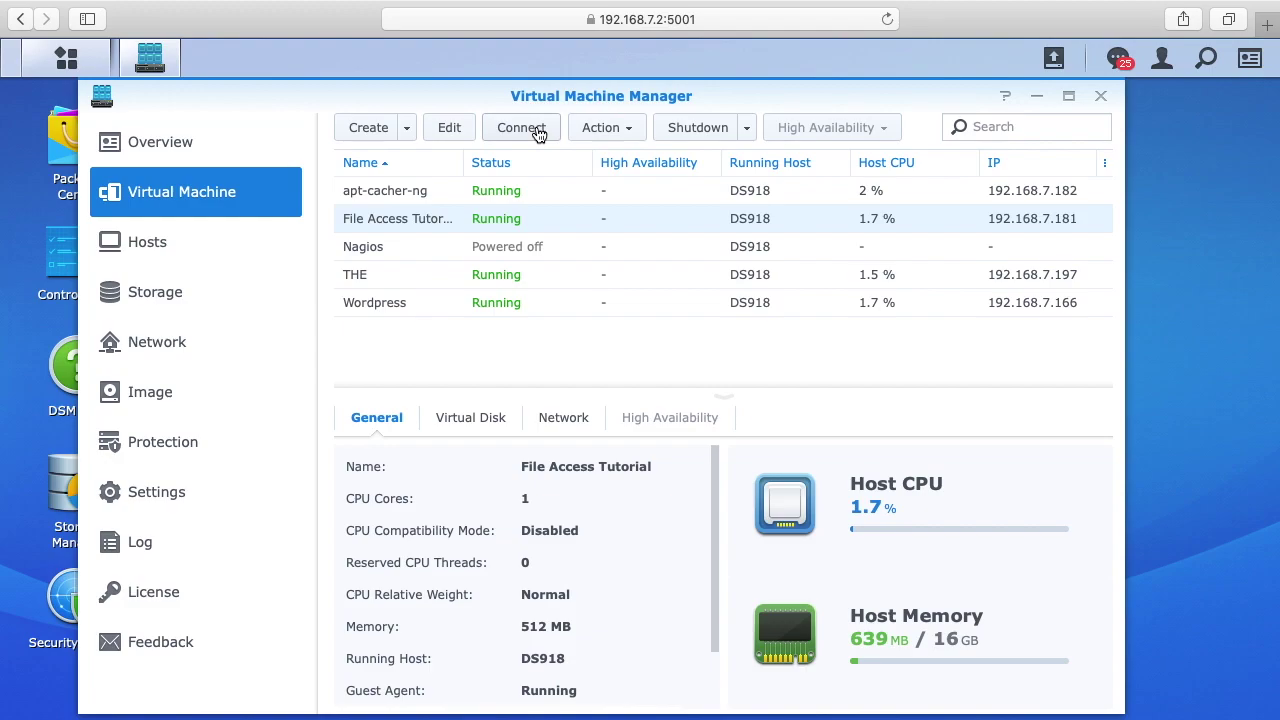
key("super+Tab")
key("super+Tab")
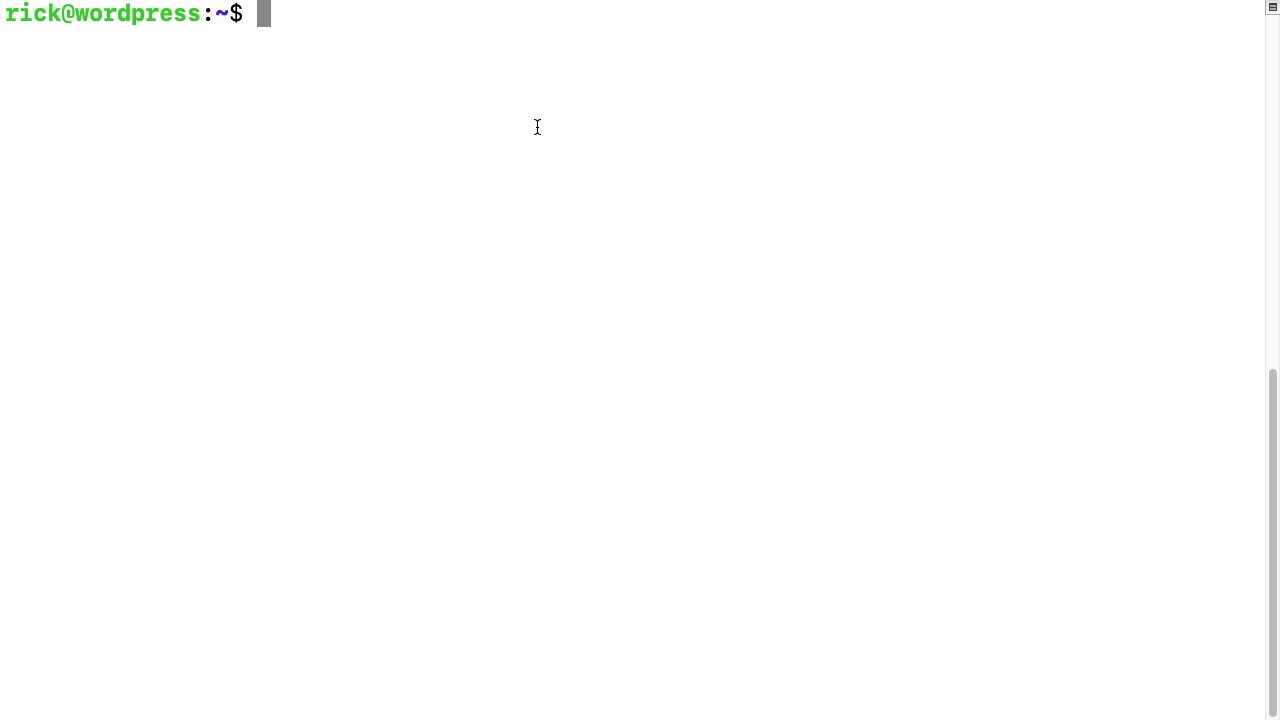
Install nfs-common with sudo apt install nfs-common, entering the sudo password.
type("sudo apt in")
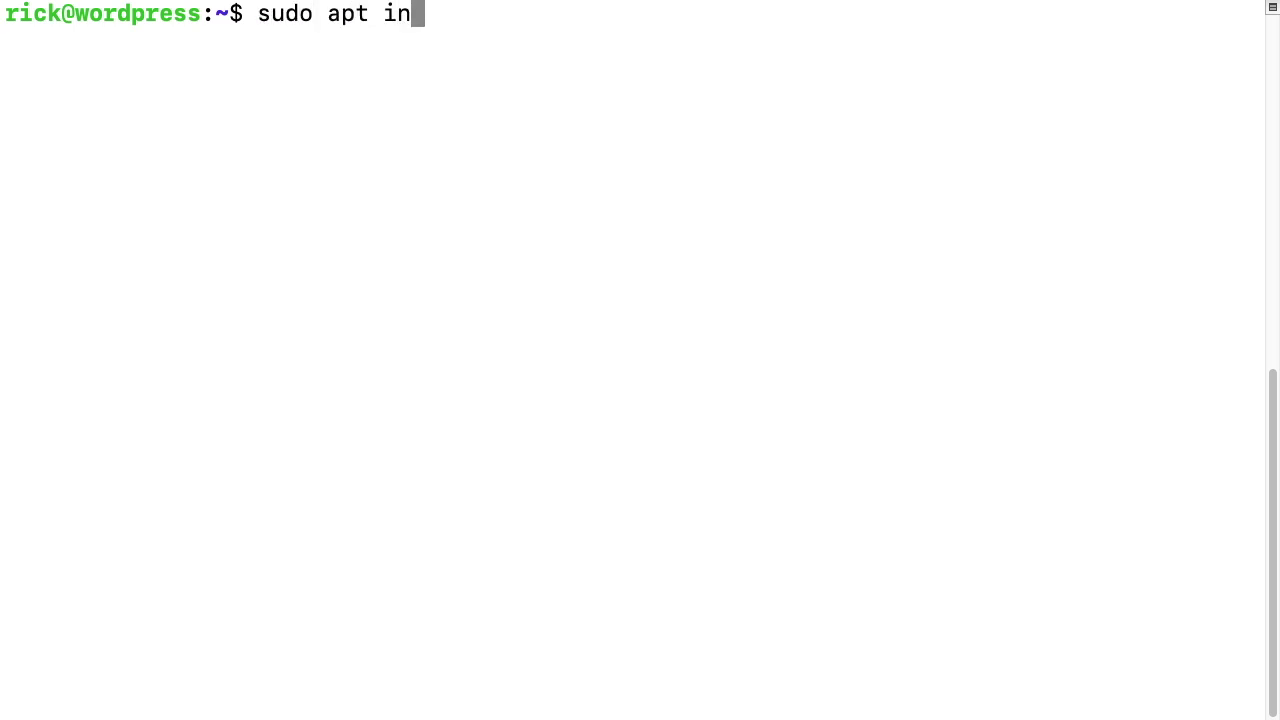
type("stall nfs-common")
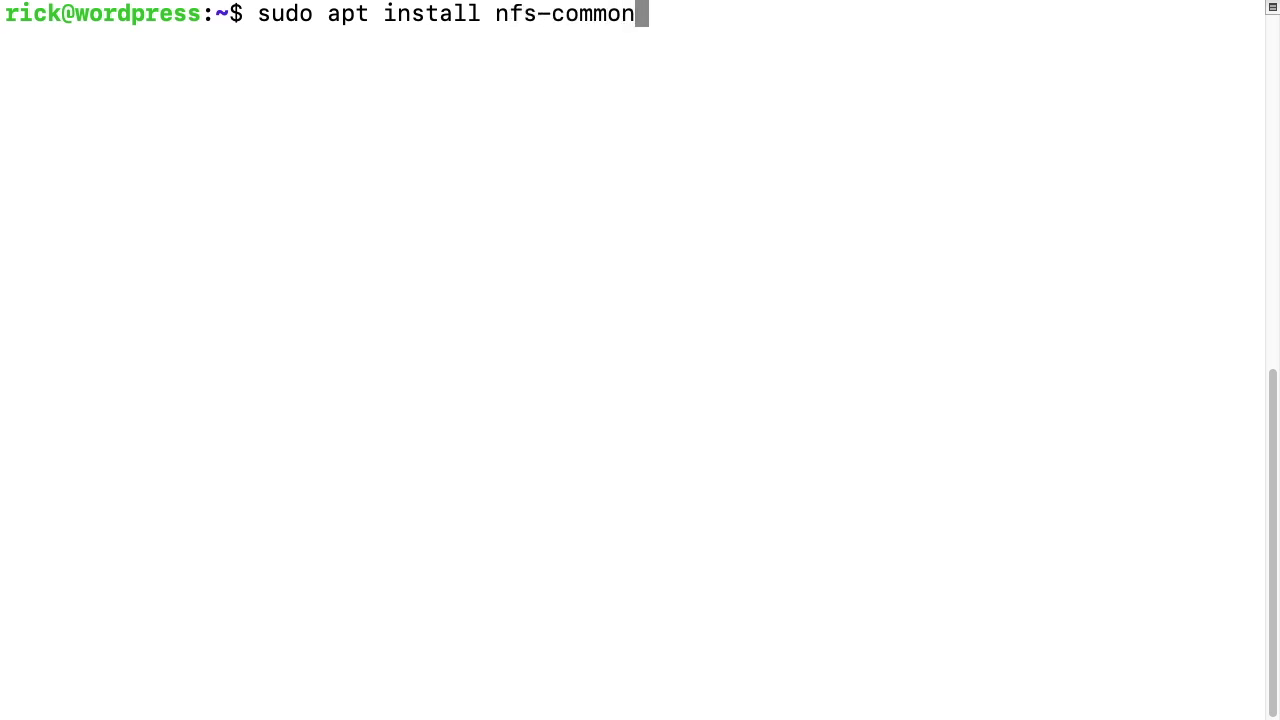
key("Return")
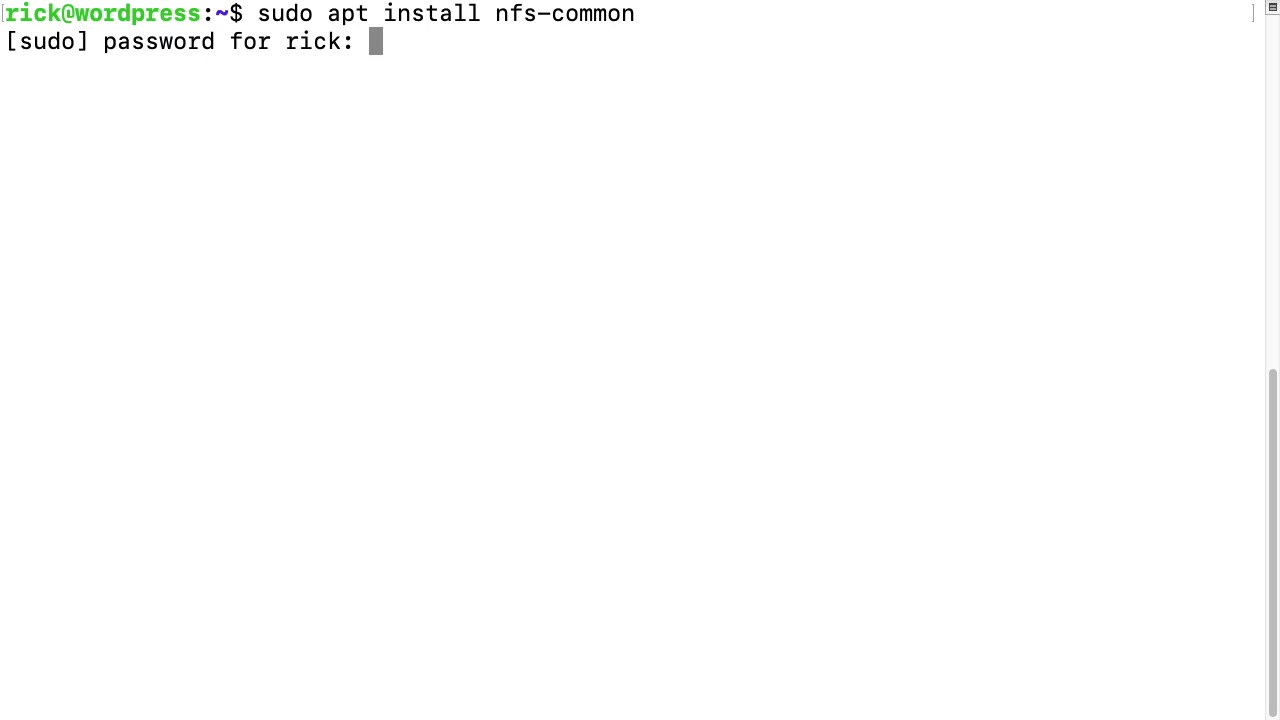
key("Return")
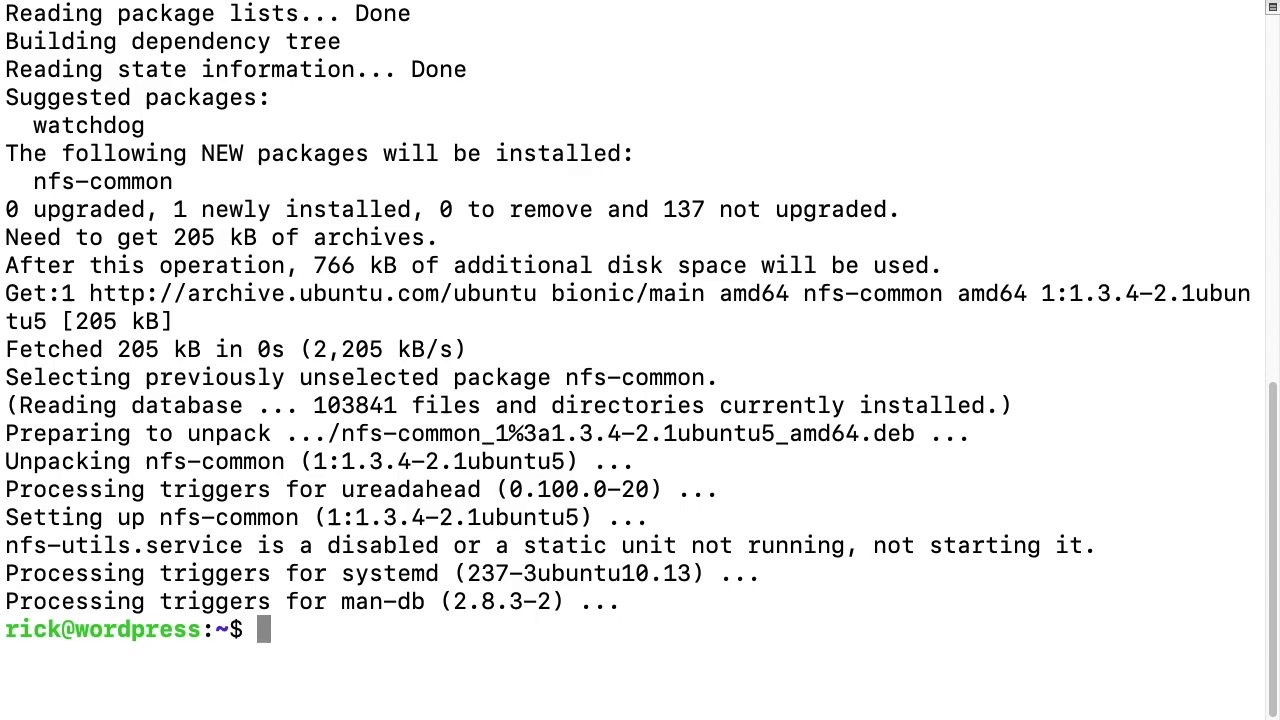
Create /mnt/DS_Share and mount 192.168.7.2:/volume1/DS_Share onto it with mount.nfs.
type("sudo ")
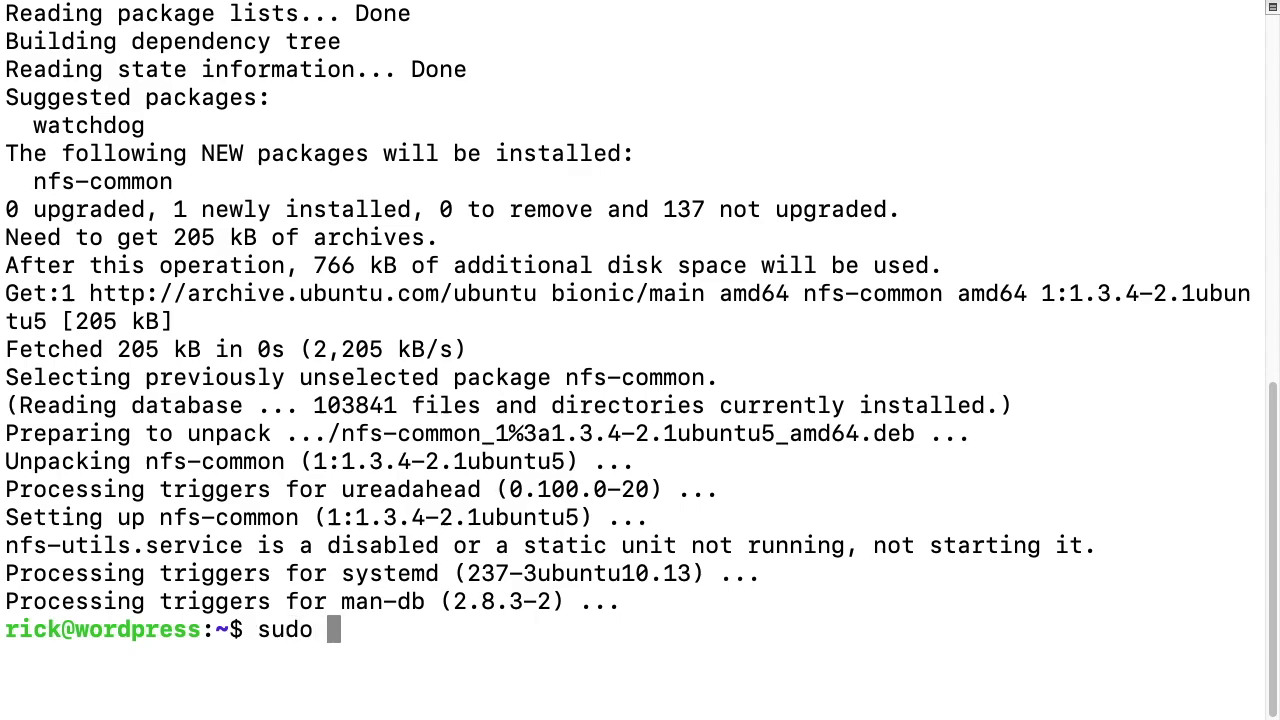
type("mkdir ")
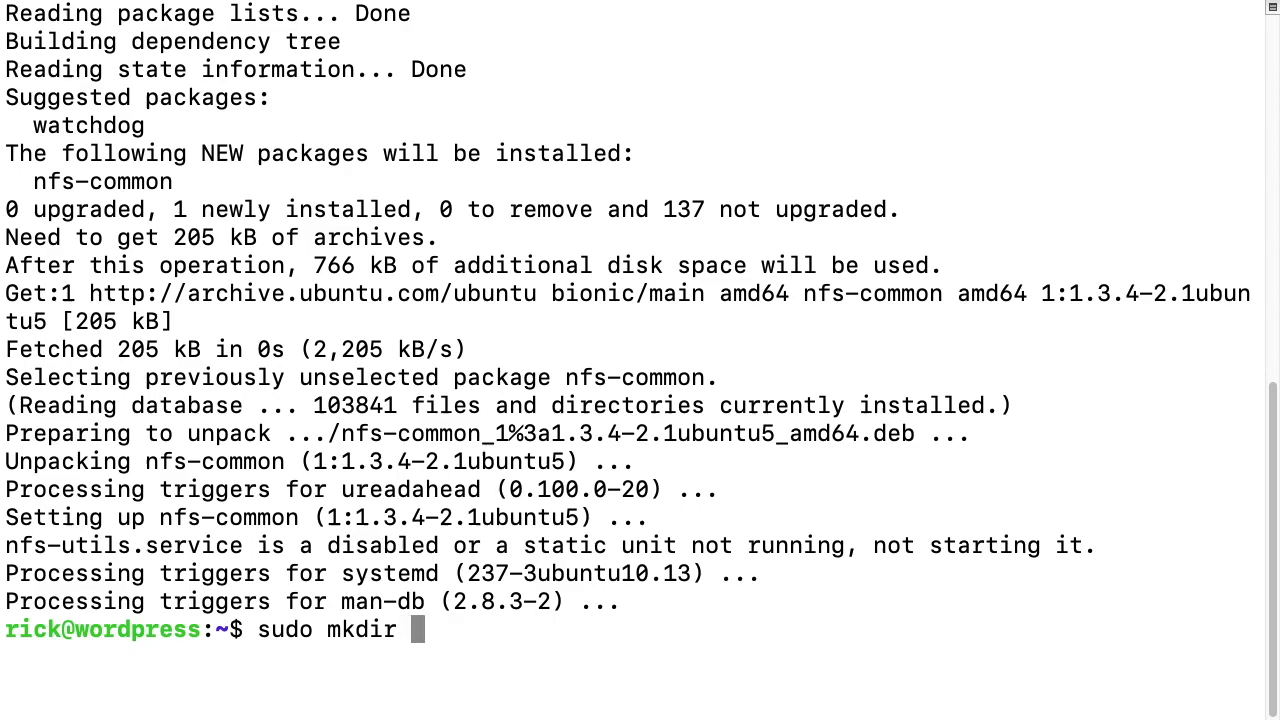
type("/mnt/")
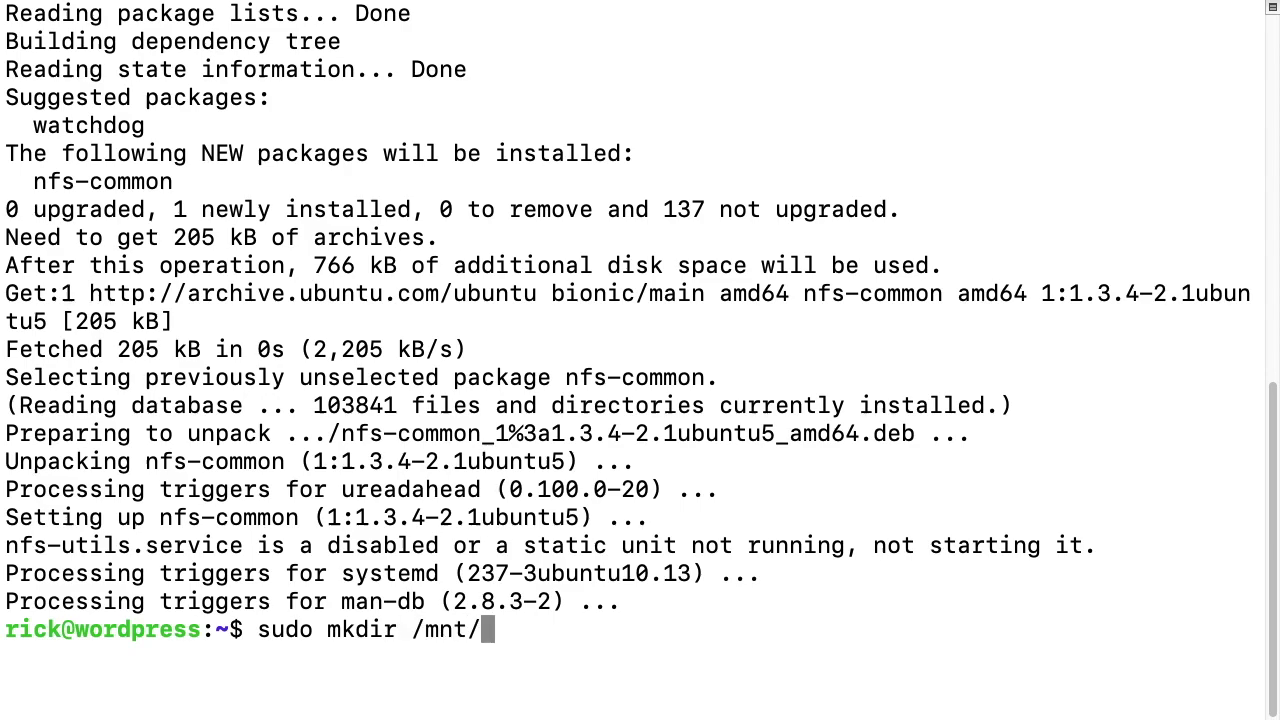
type("DS_")
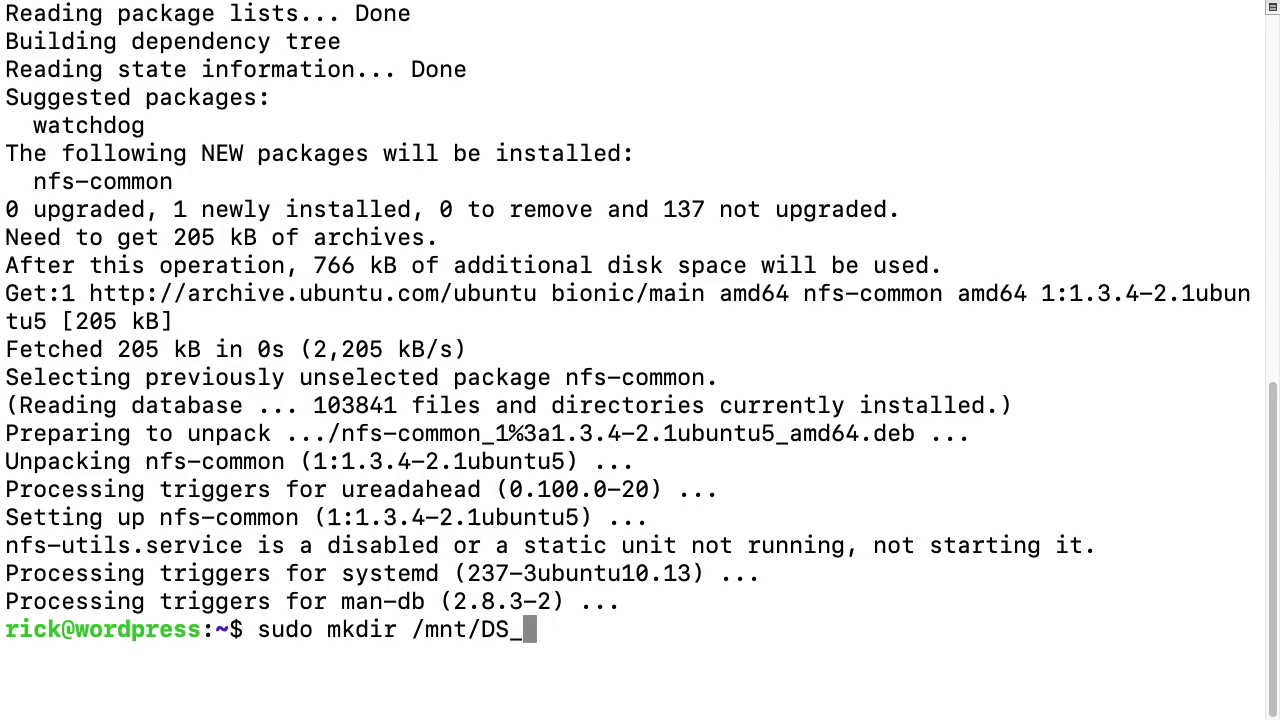
type("Share")
key("Return")
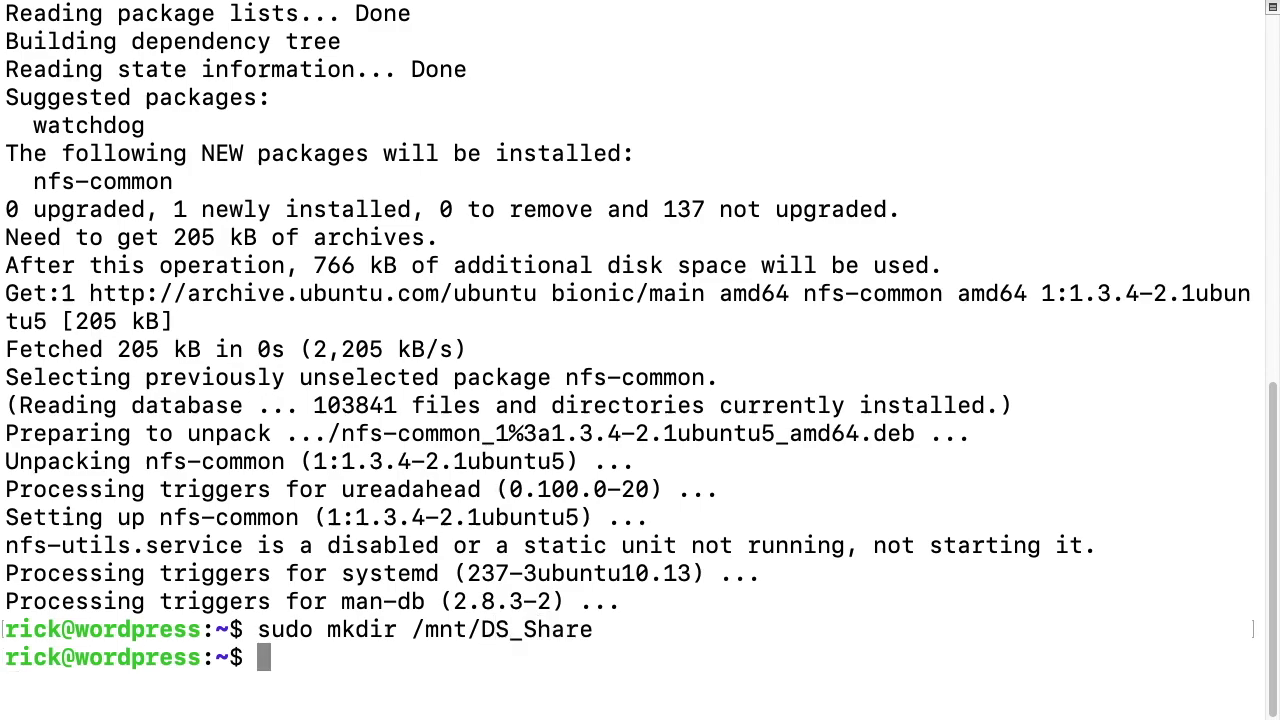
type("sudo mount.nfs 192.168.7.2:/")
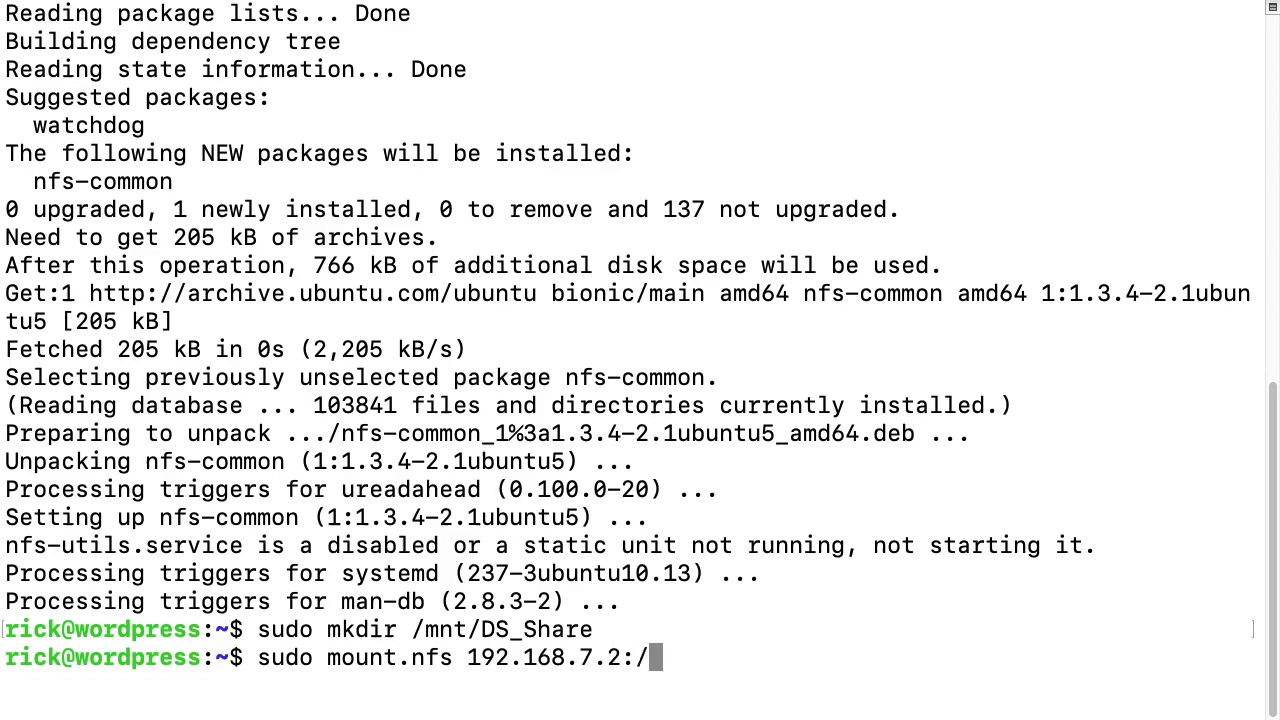
type("volume1/")
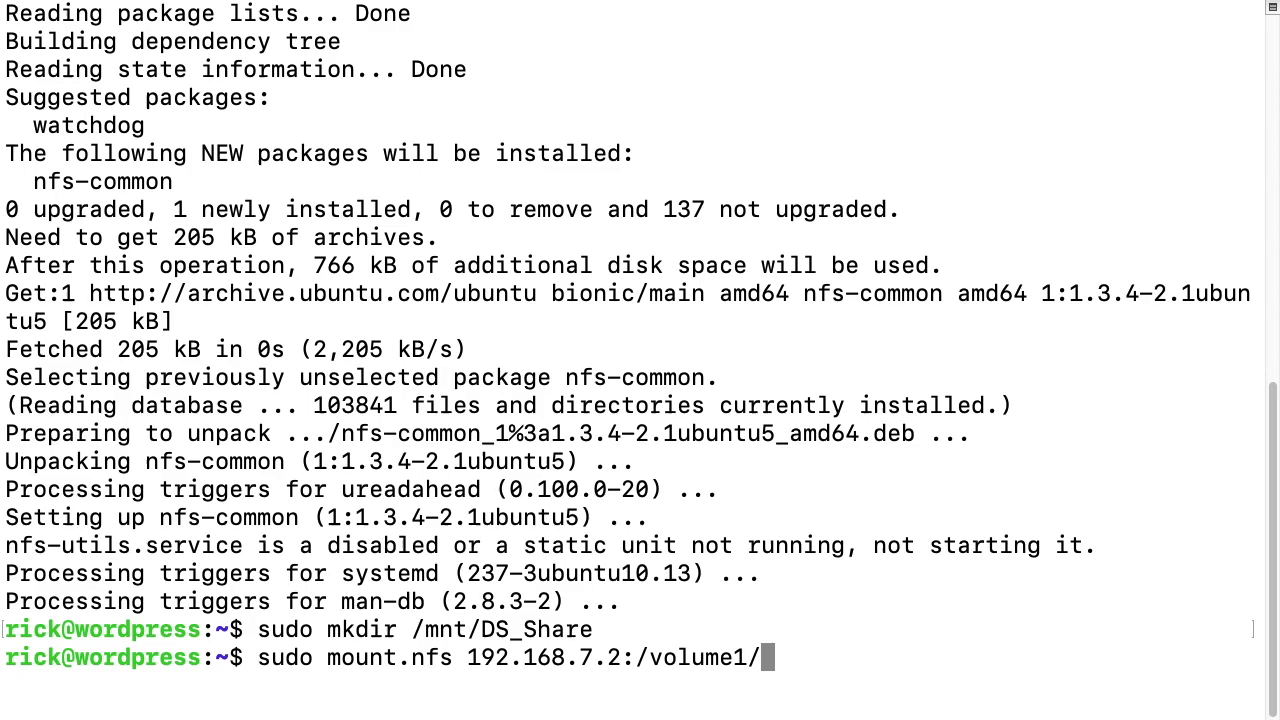
type("DS_")
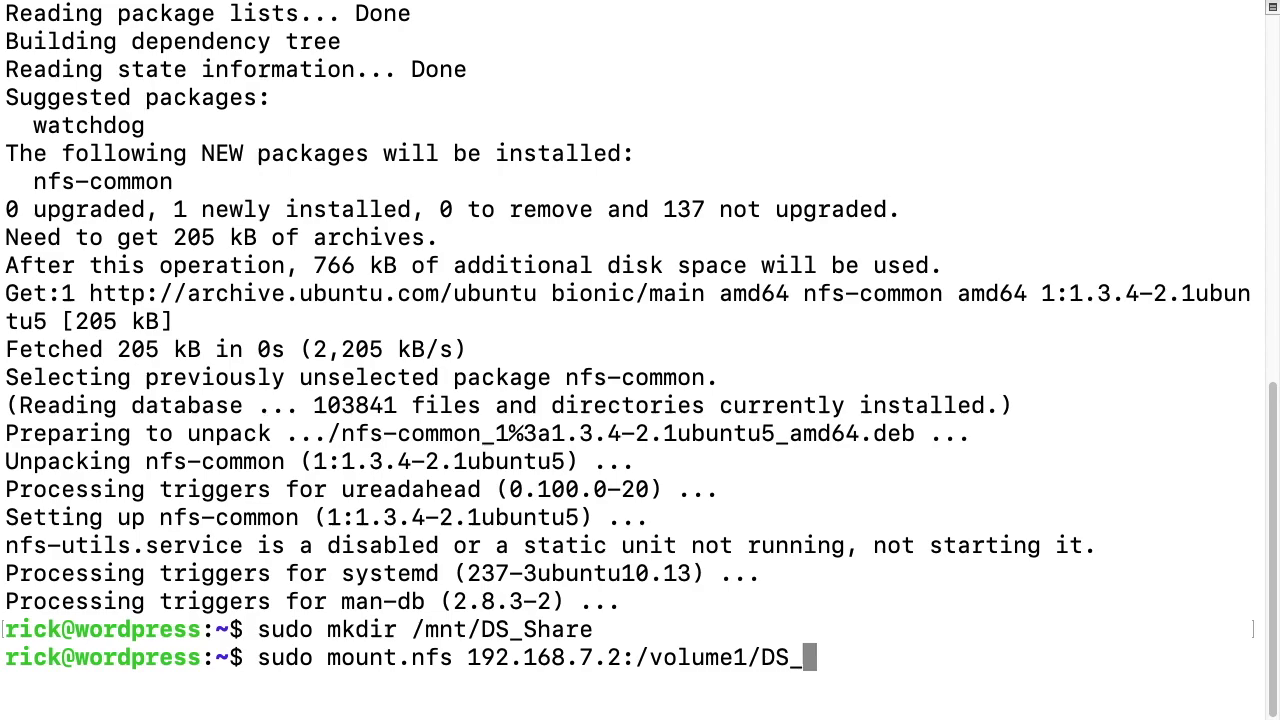
type("Share /mnt/DS")
key("Tab")
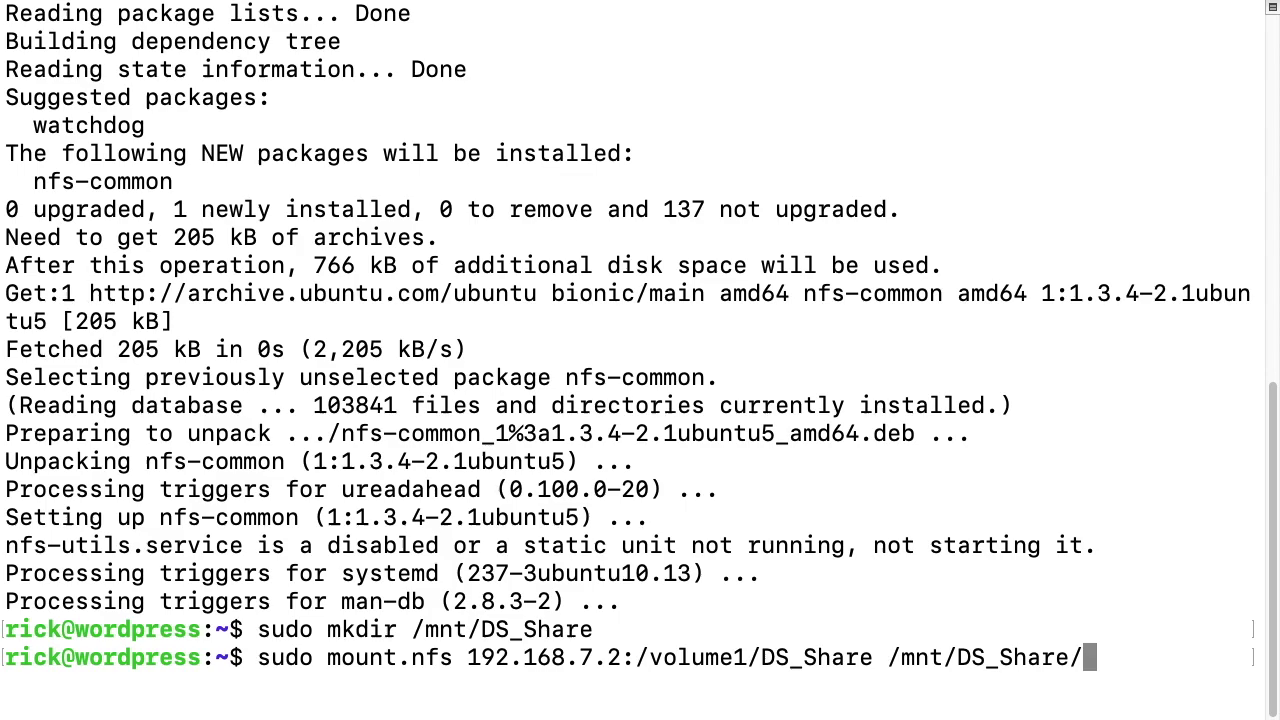
key("Return")
type("cd /mnt/")
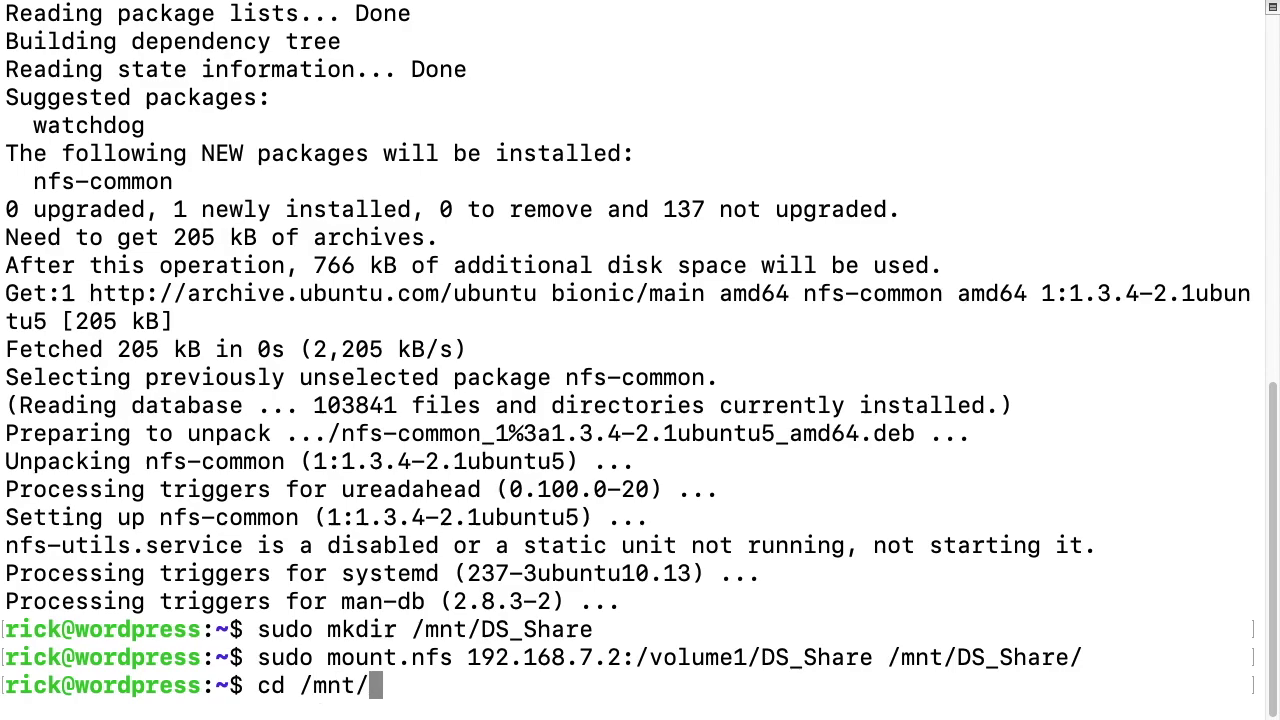
type("D")
Enter /mnt/DS_Share and list the mounted share's folders.
key("Tab")
key("Return")
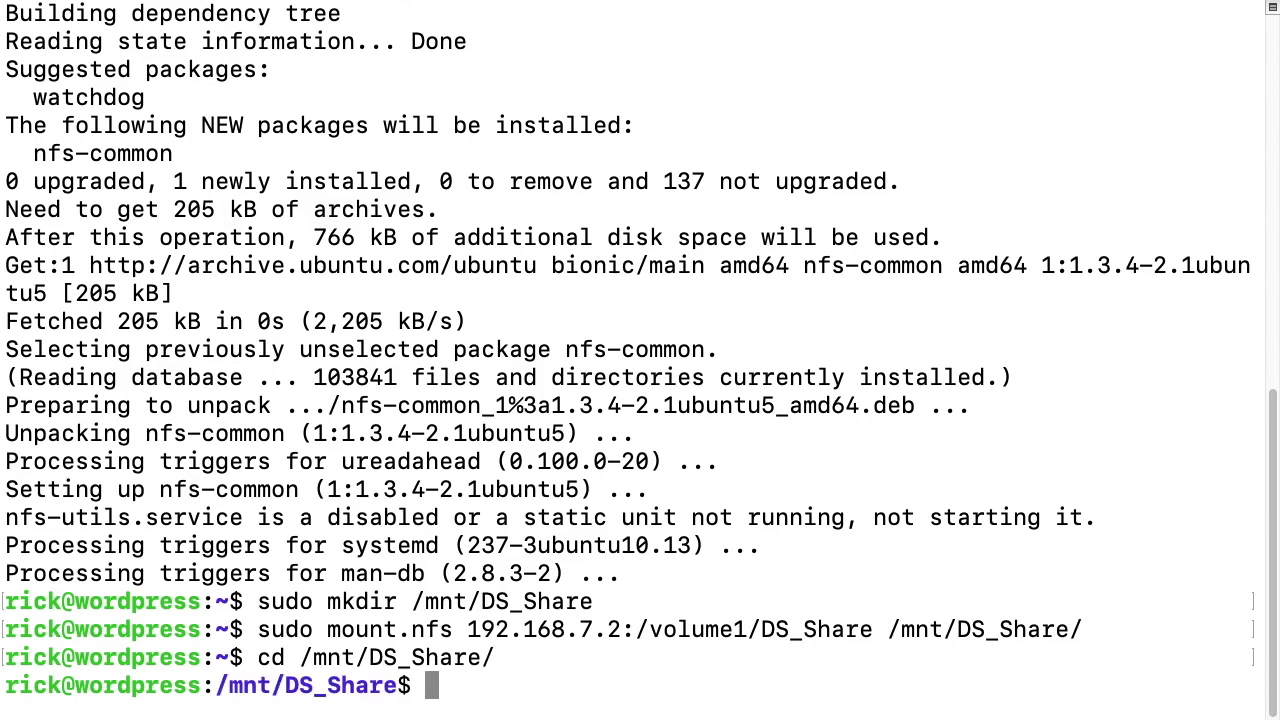
type("ls")
key("Return")
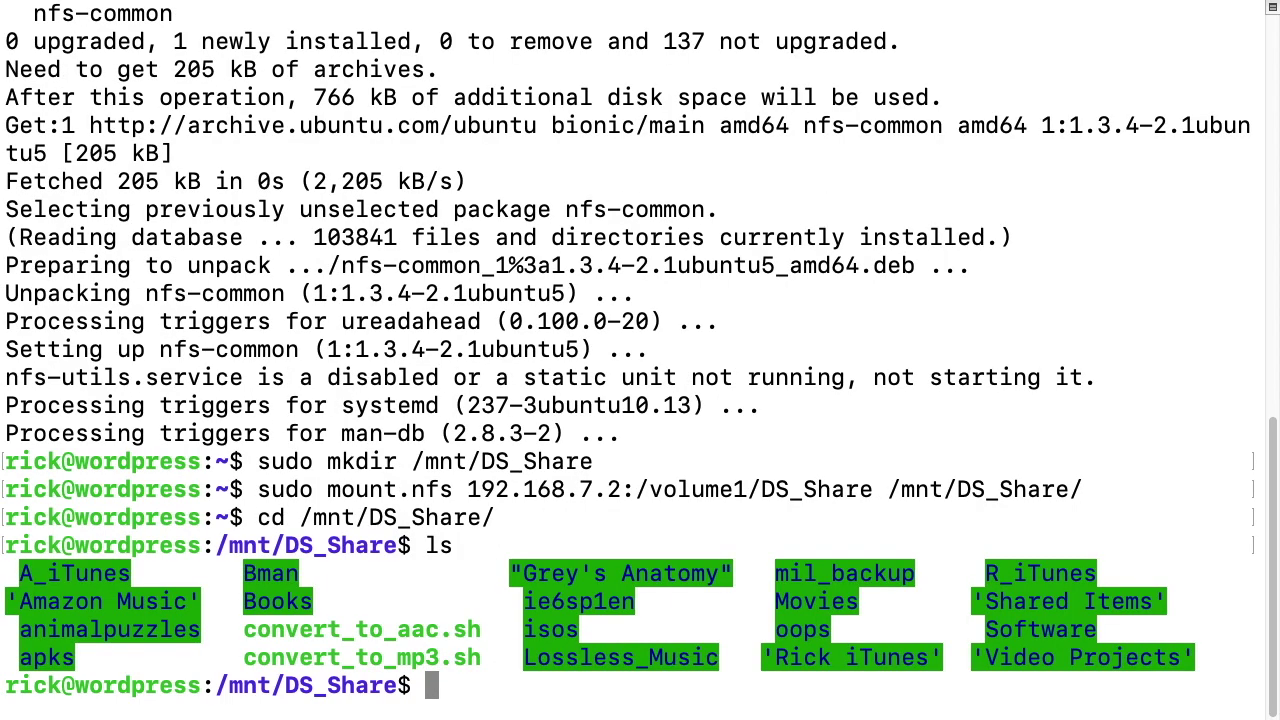
Create a temp test file, confirm it with ls, delete it, and return home.
type("touch")
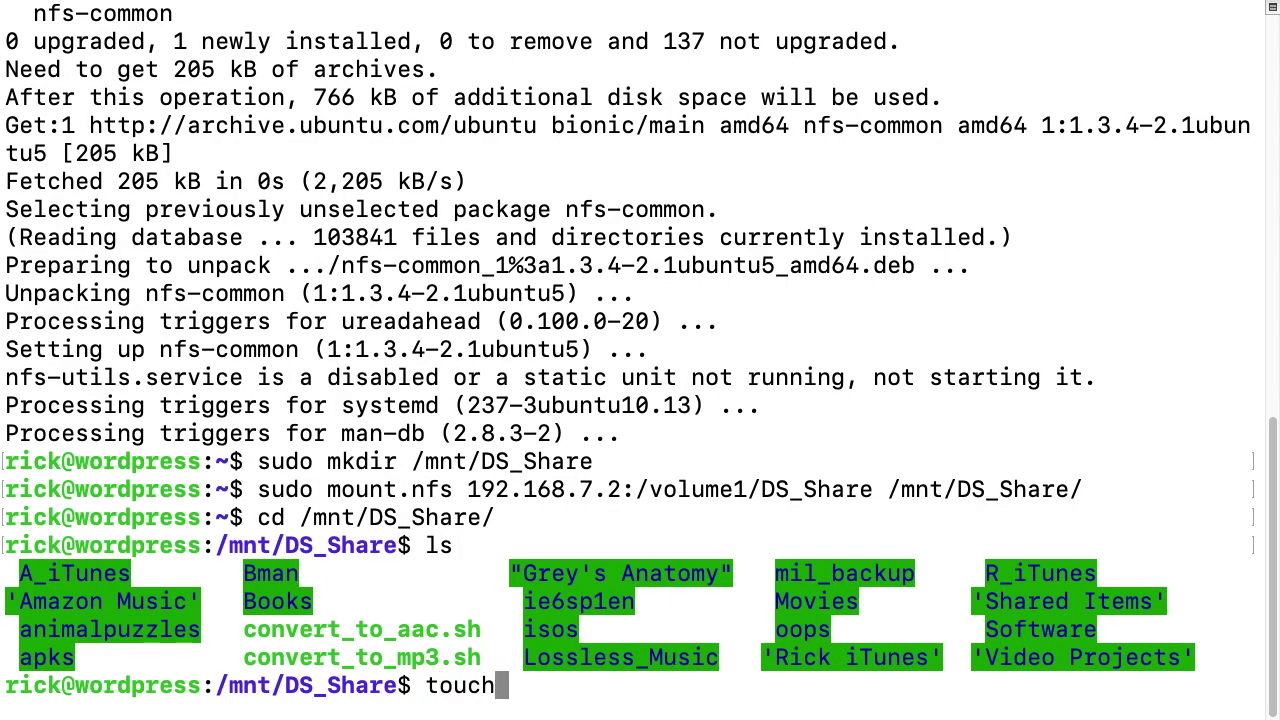
type(" temp")
key("Return")
type("ls")
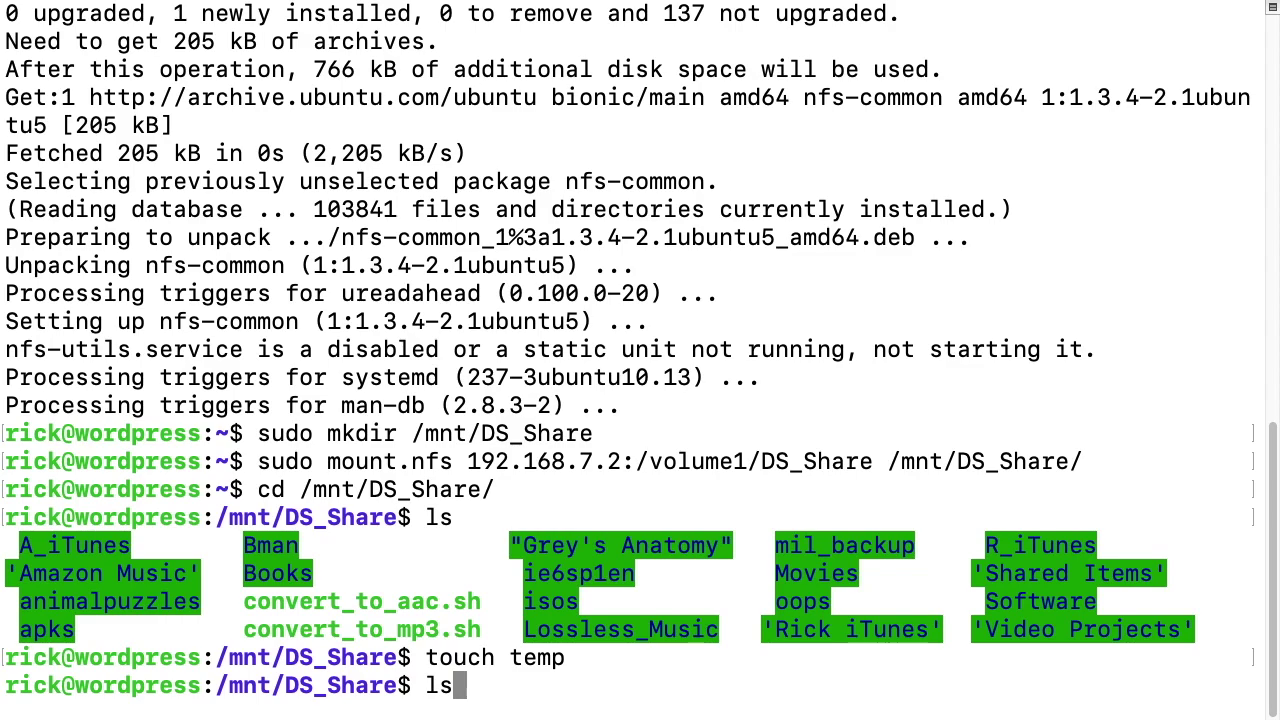
key("Return")
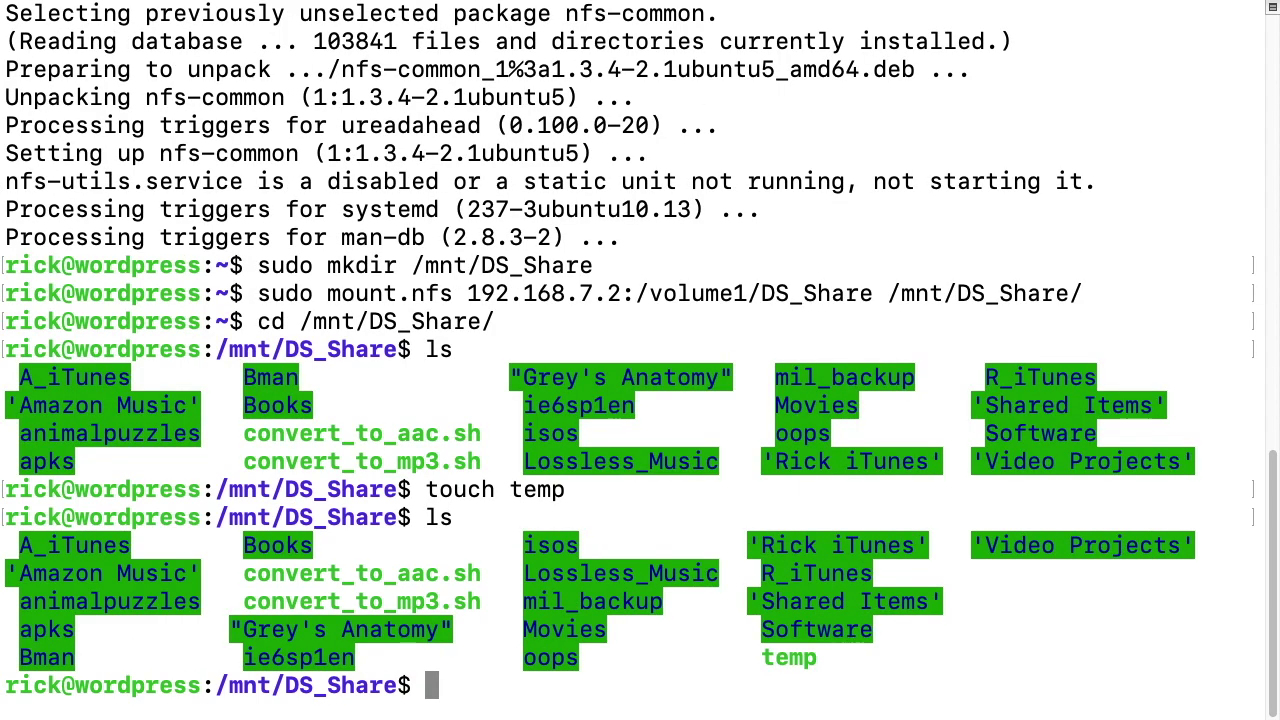
type("rm temp")
key("Return")
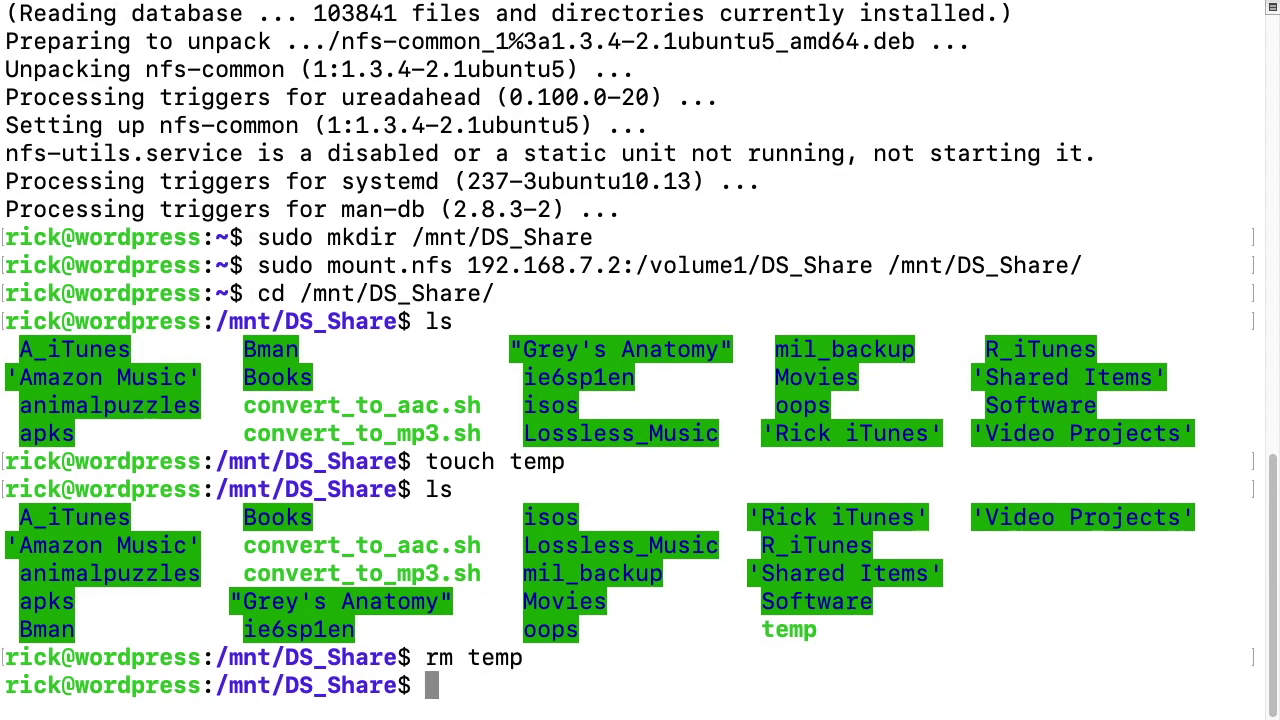
type("cd")
key("Return")
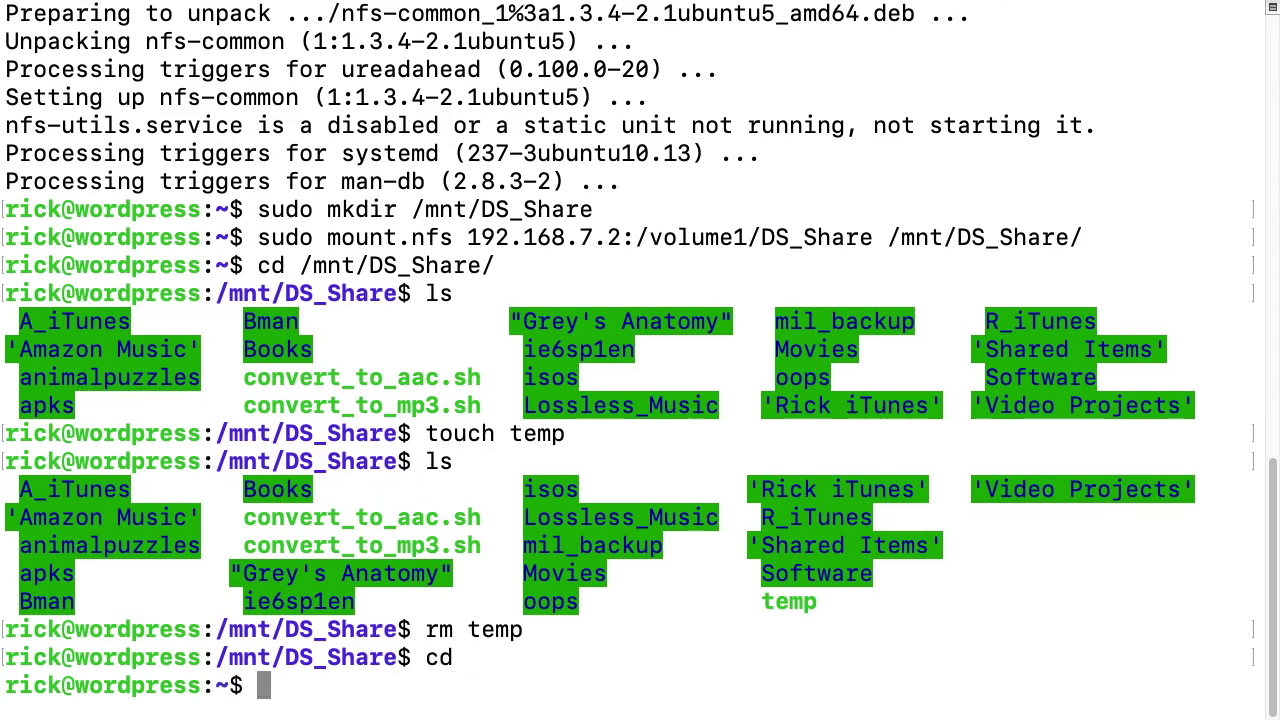
Unmount the share from /mnt/DS_Share with sudo umount.
type("sudo ")
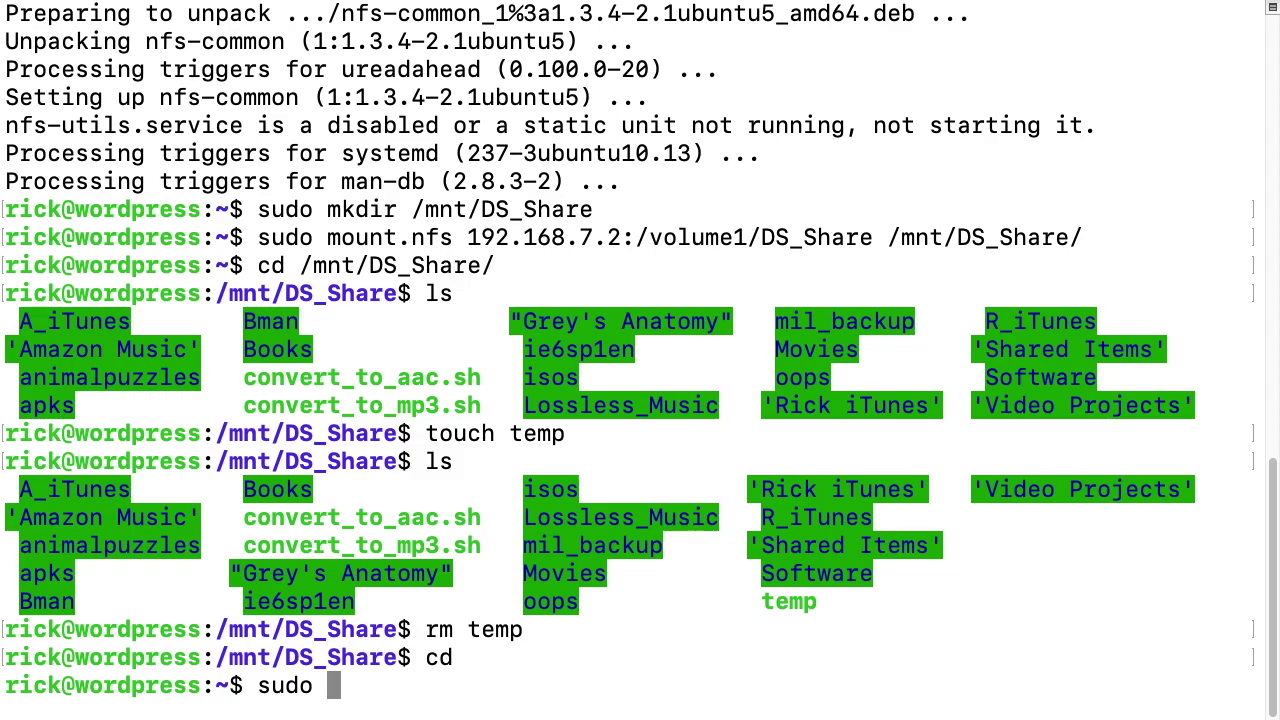
type("umount /m")
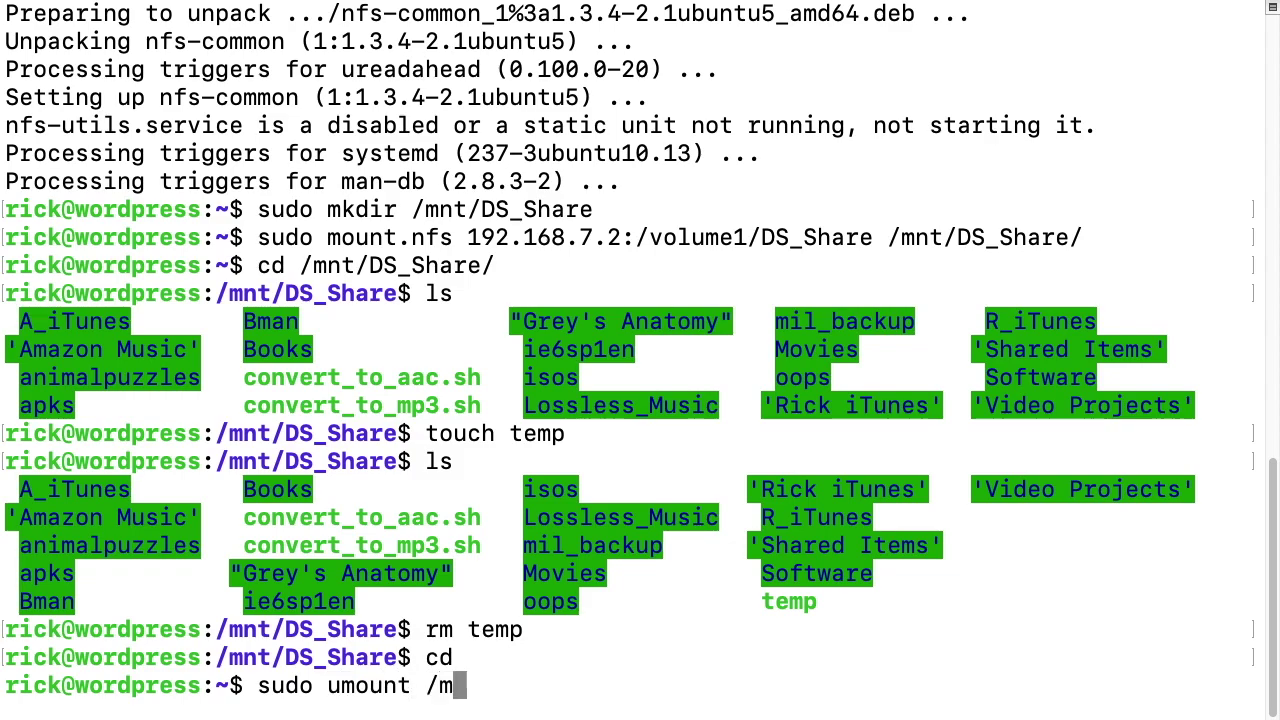
key("Tab")
key("Return")
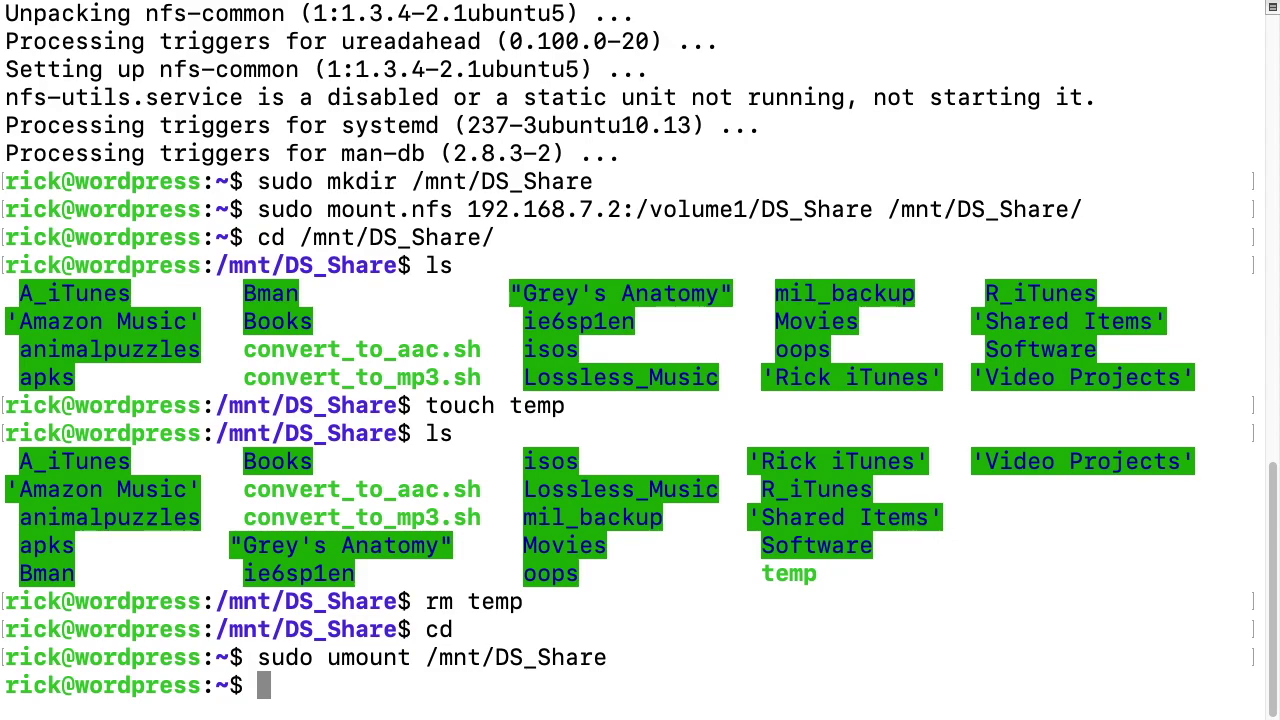
Open /etc/fstab in nano with sudo.
type("sudo ")
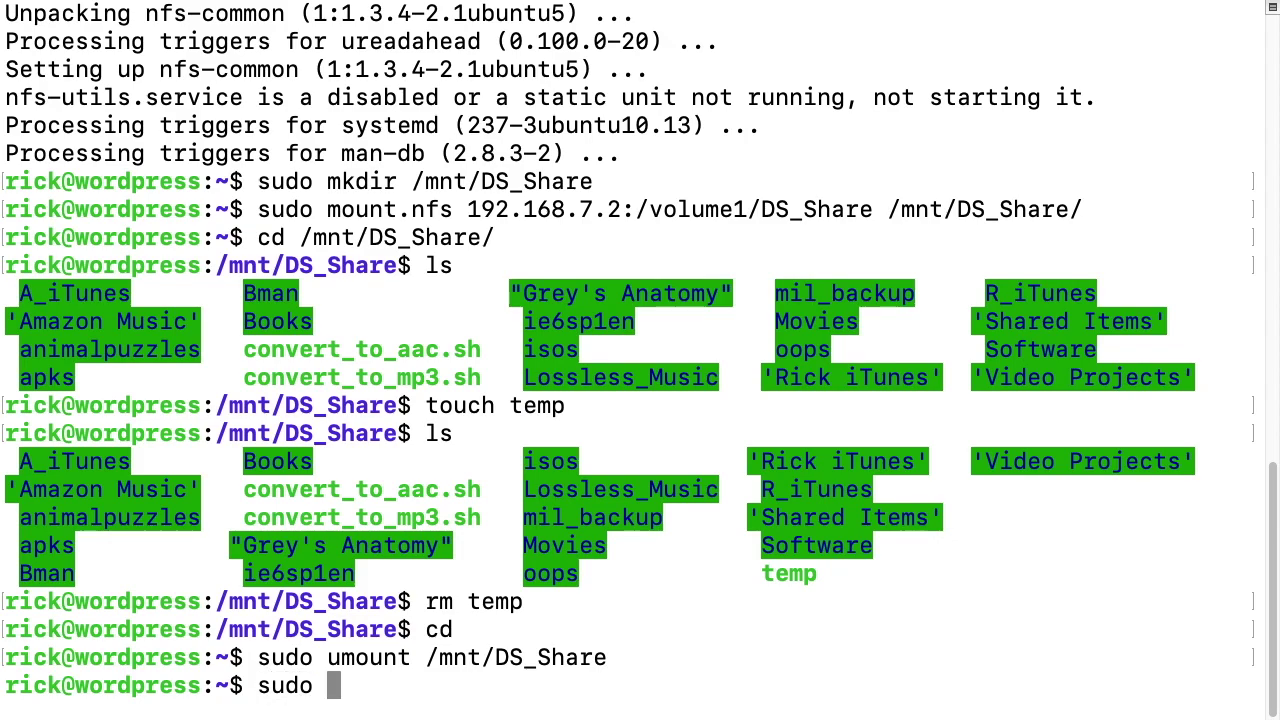
type("nano ")
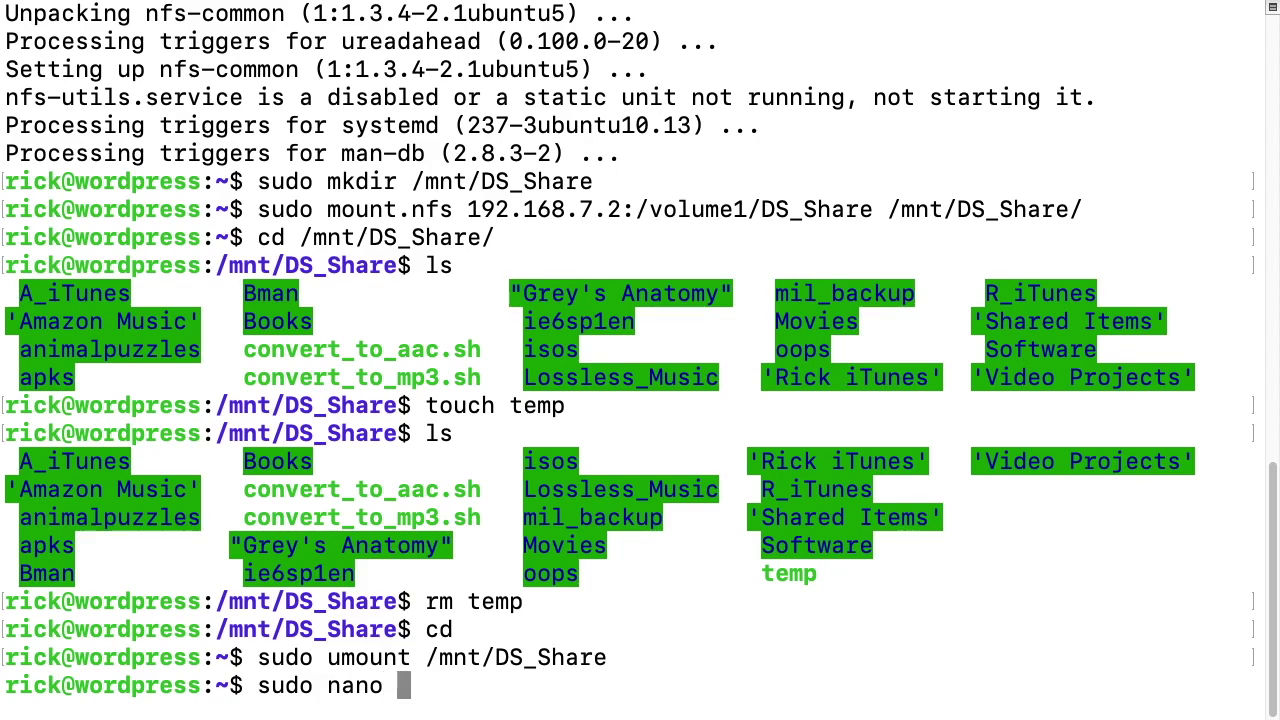
type("/etc")
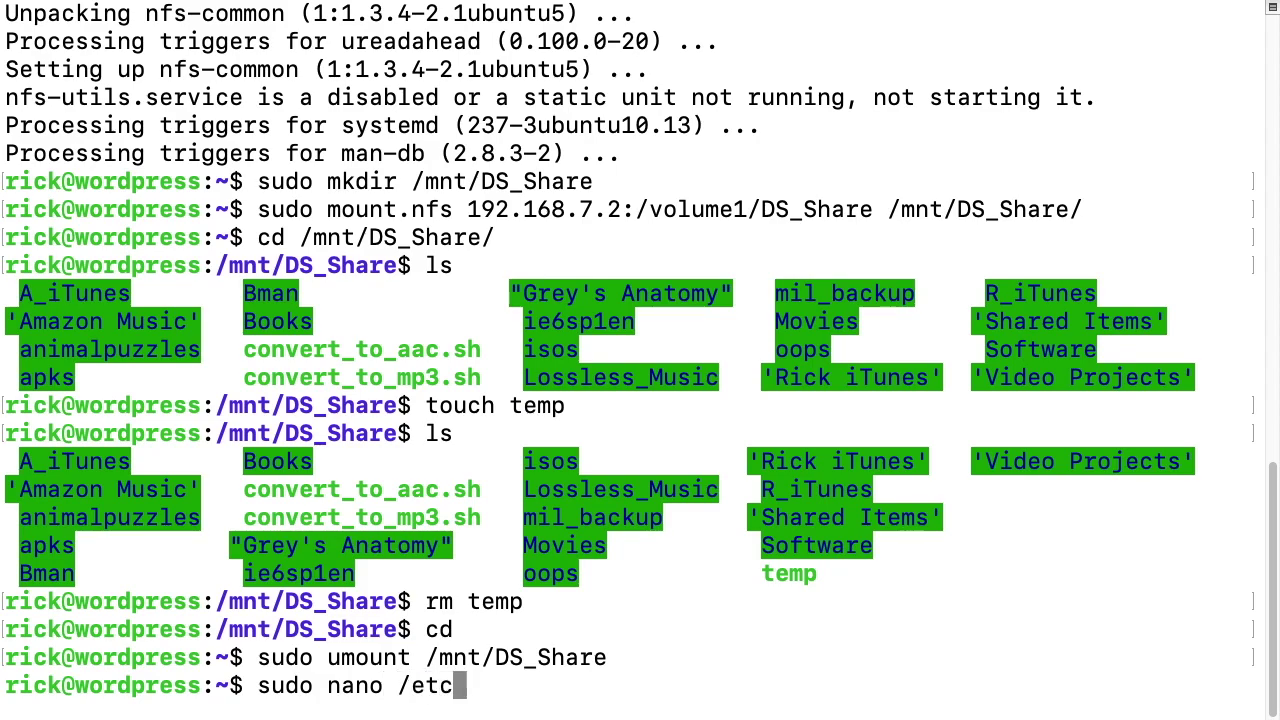
type("/fs")
key("Tab")
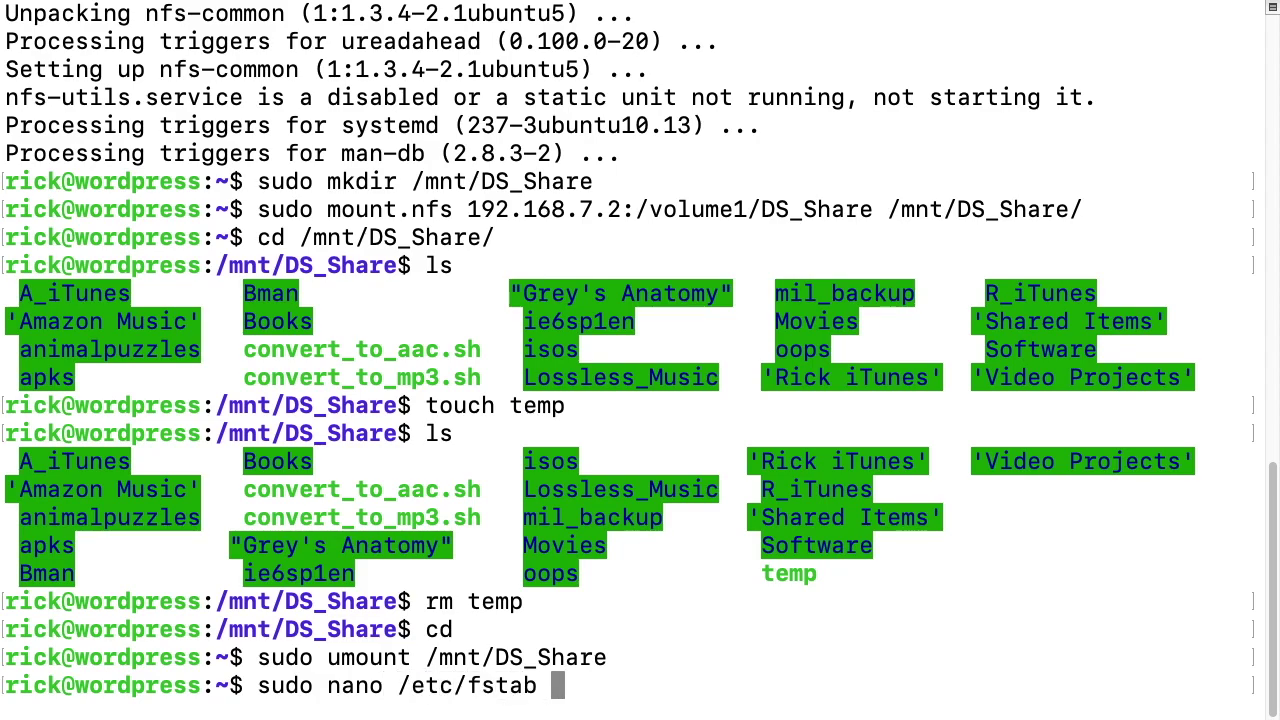
key("Return")
Add '192.168.7.2:/volume1/DS_Share /mnt/DS_Share nfs defaults,rsize=32768,wsize=32768 0 0' below the existing entries.
key("Down")
key("Down")
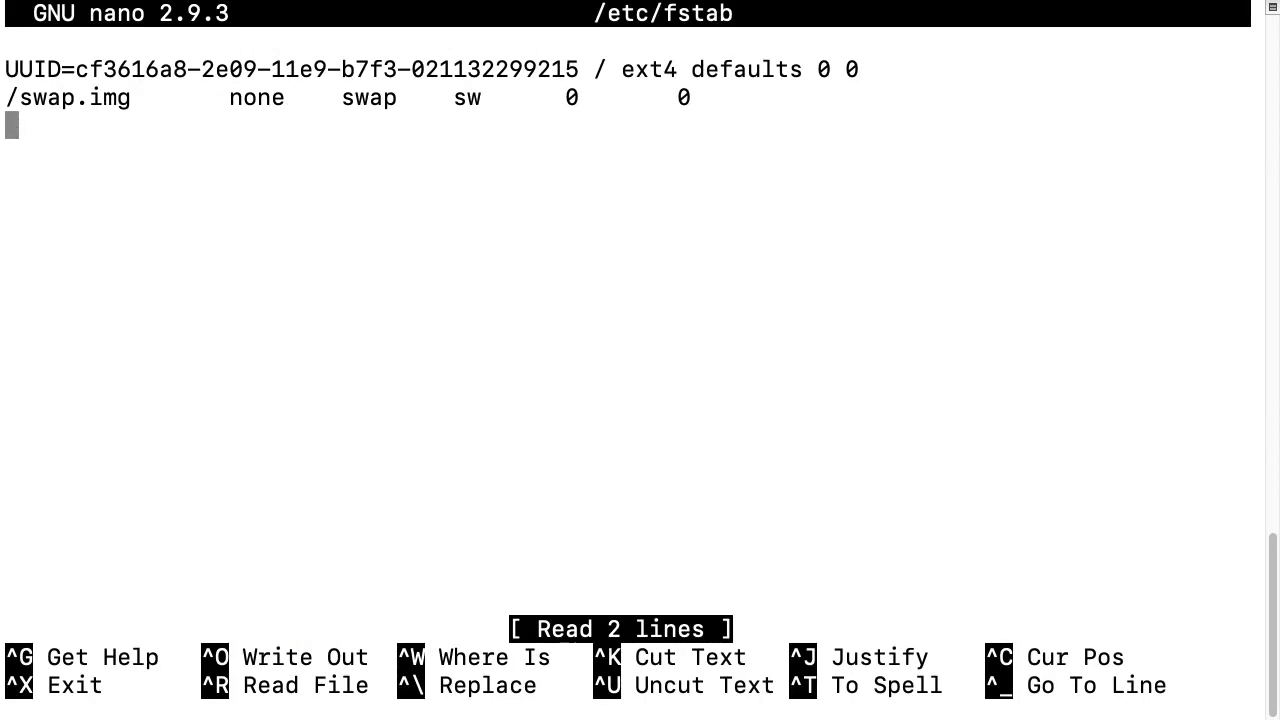
type("192.168.")
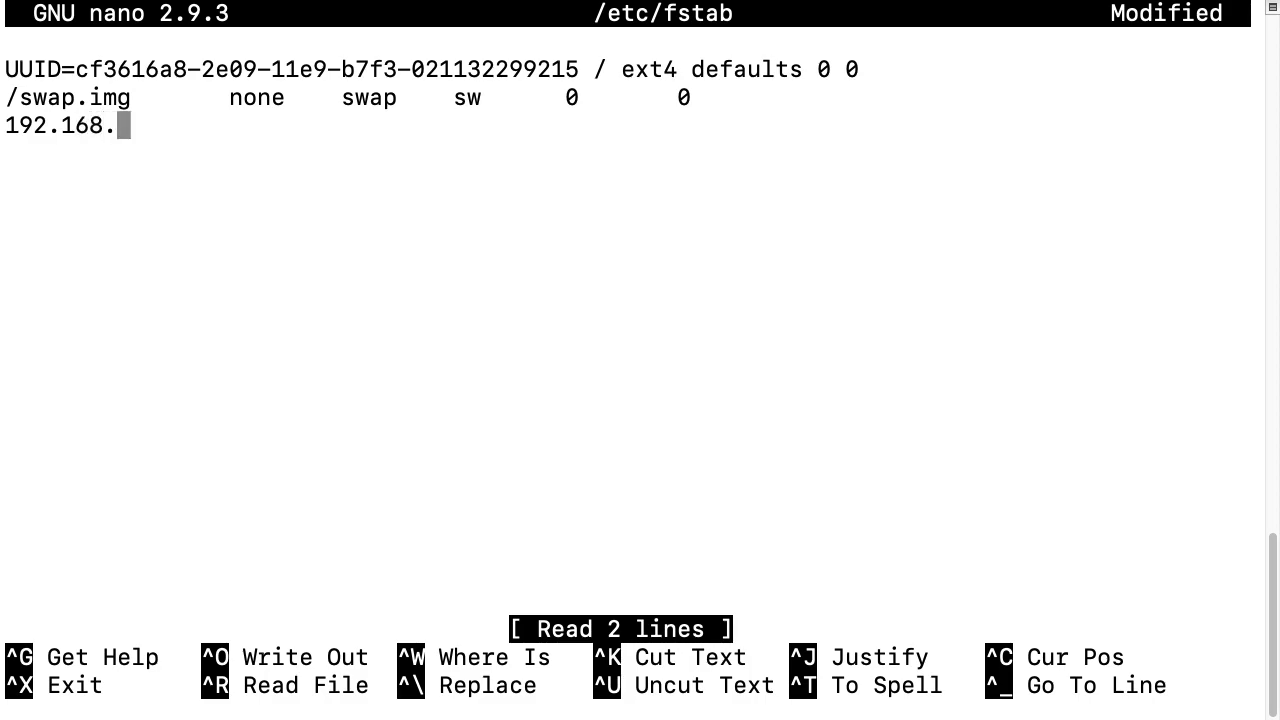
type("7.2:/")
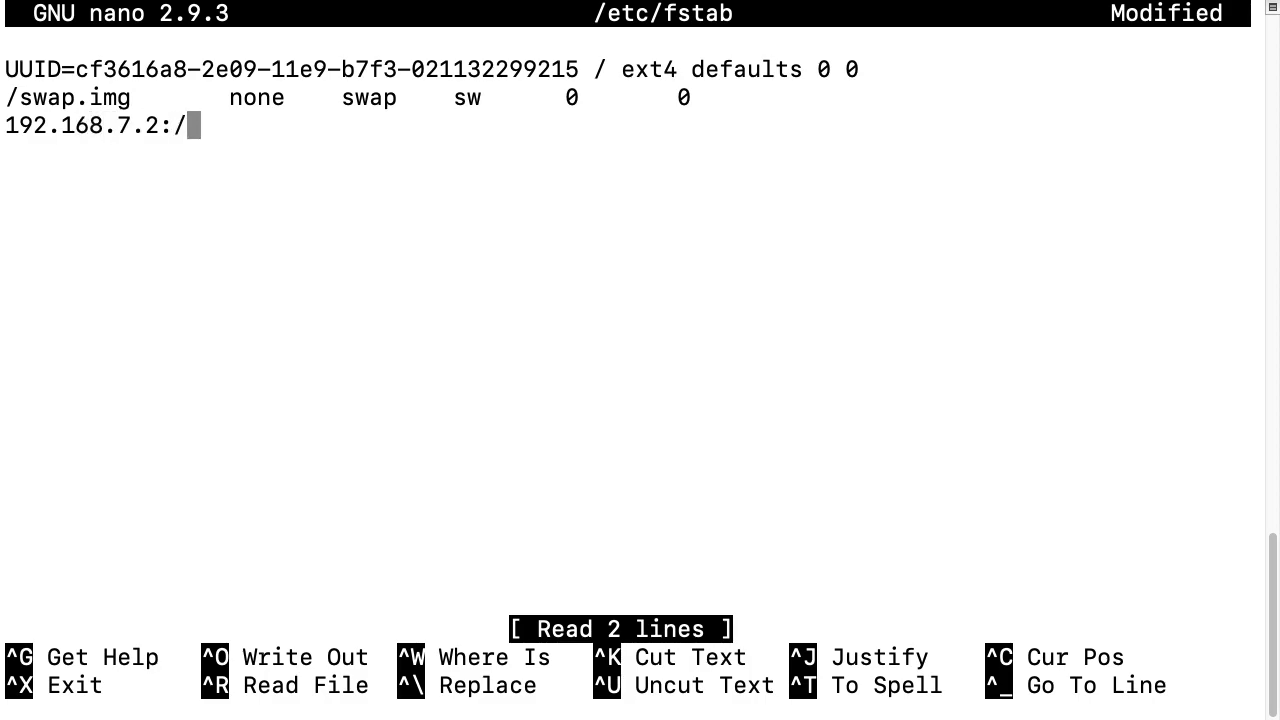
type("volume1")
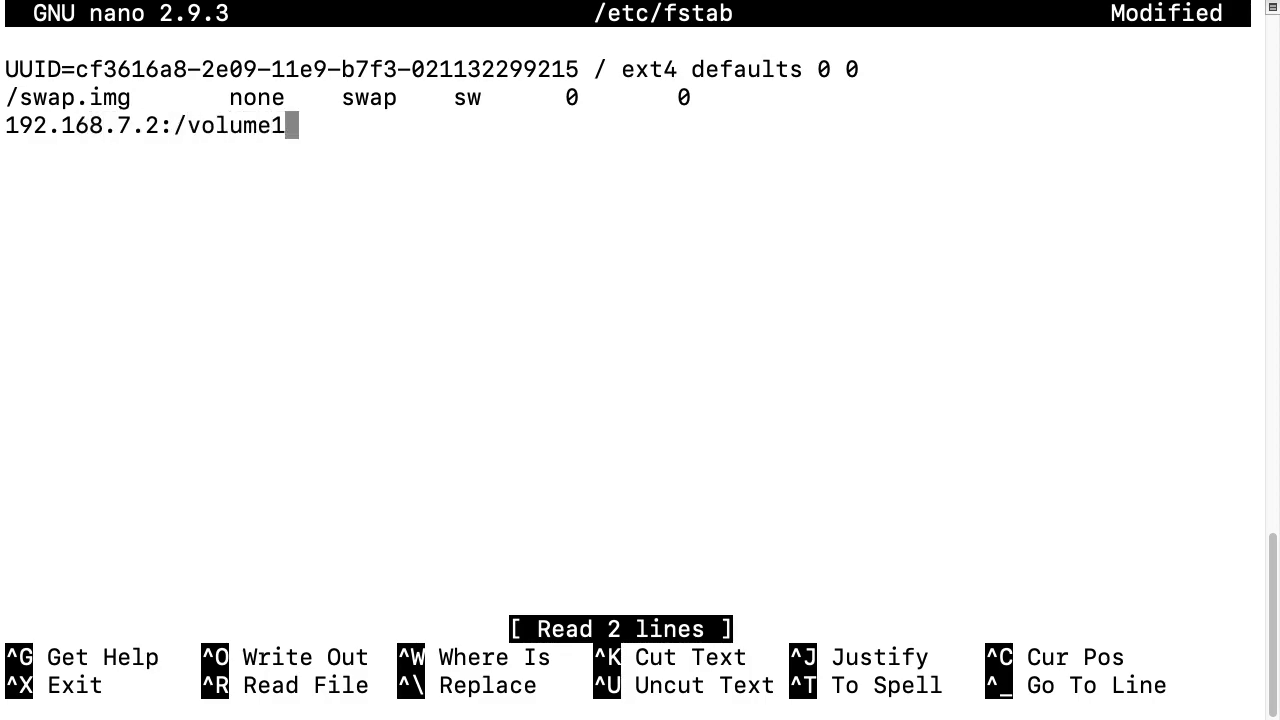
type("/DS_Share")
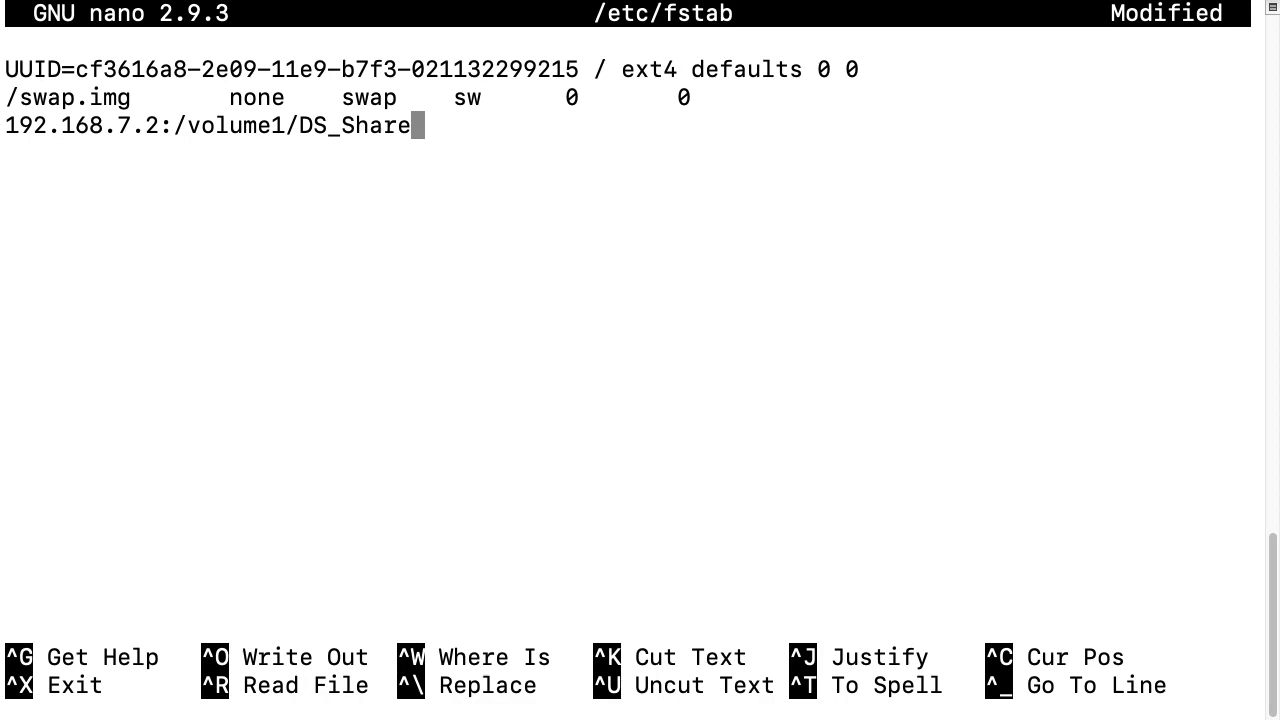
type(" /mn")
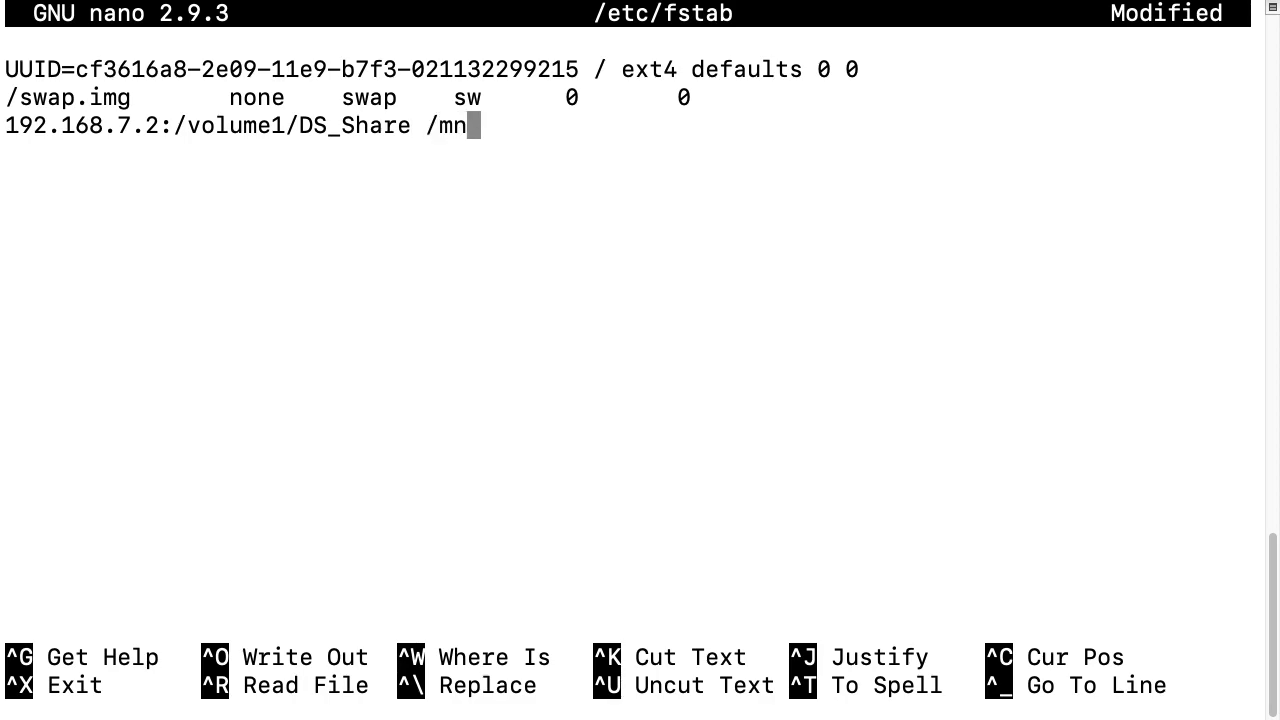
type("t/")
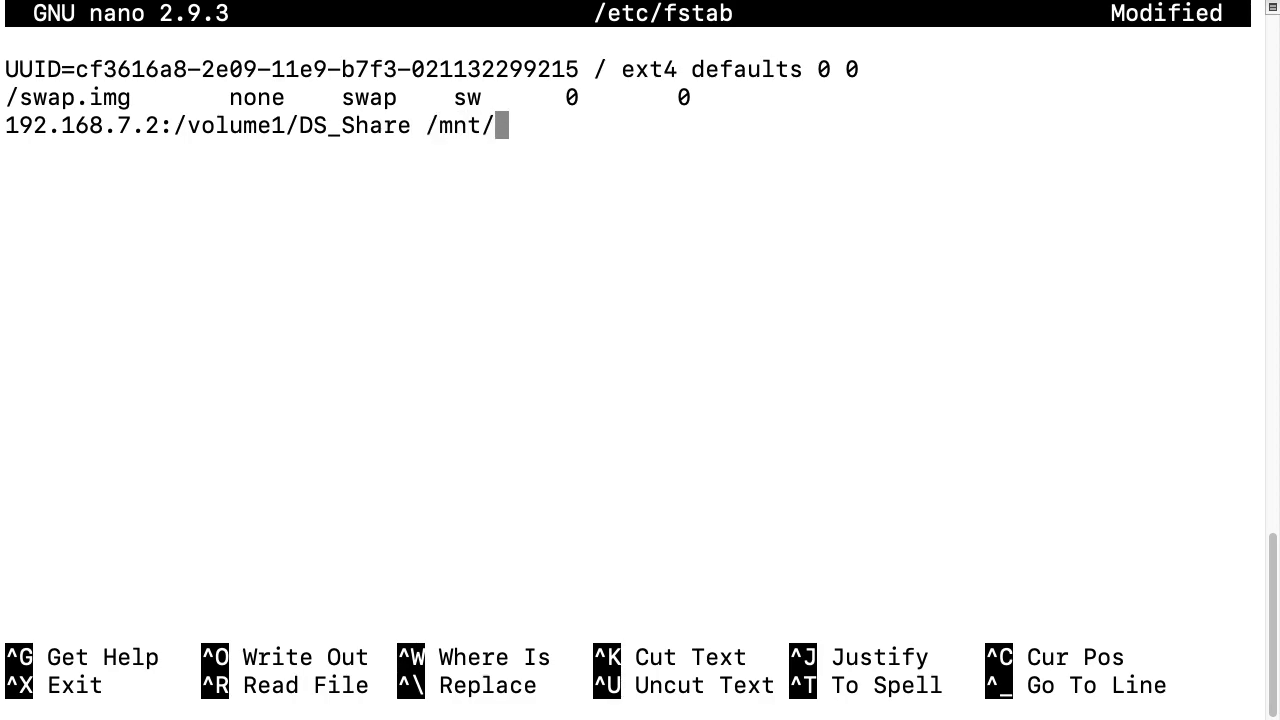
type("DS_S")
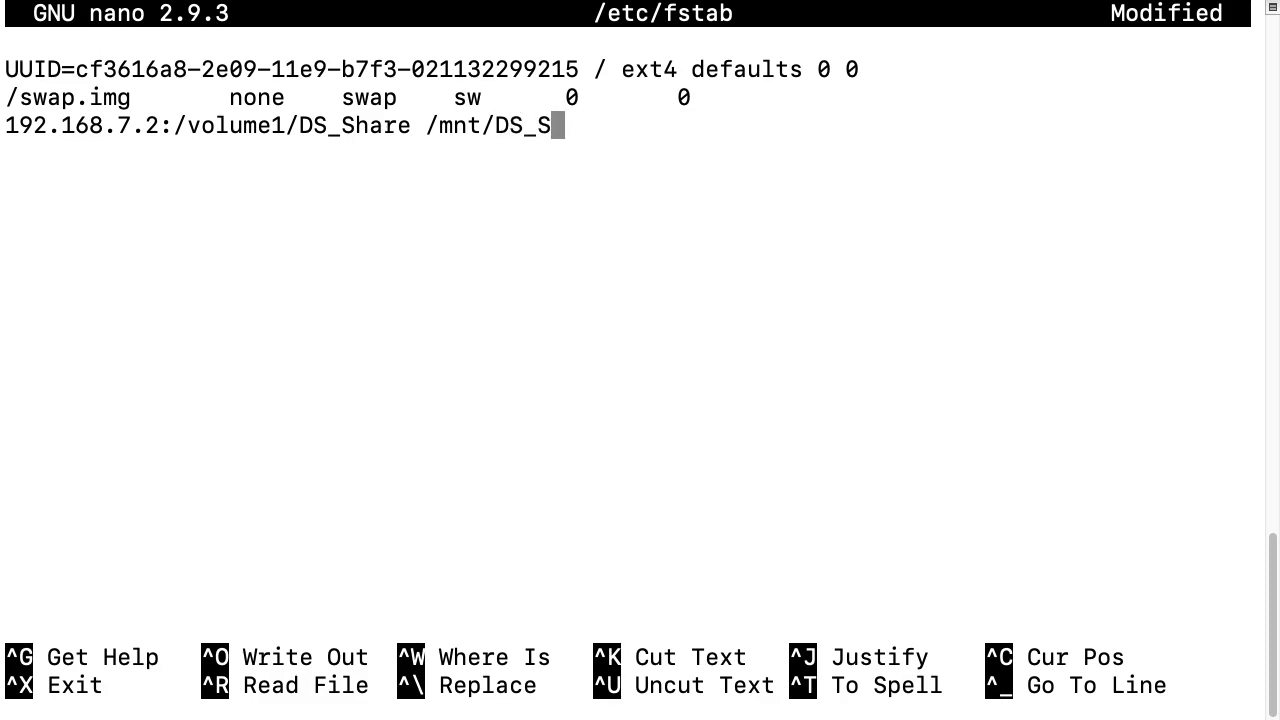
type("hare nfs")
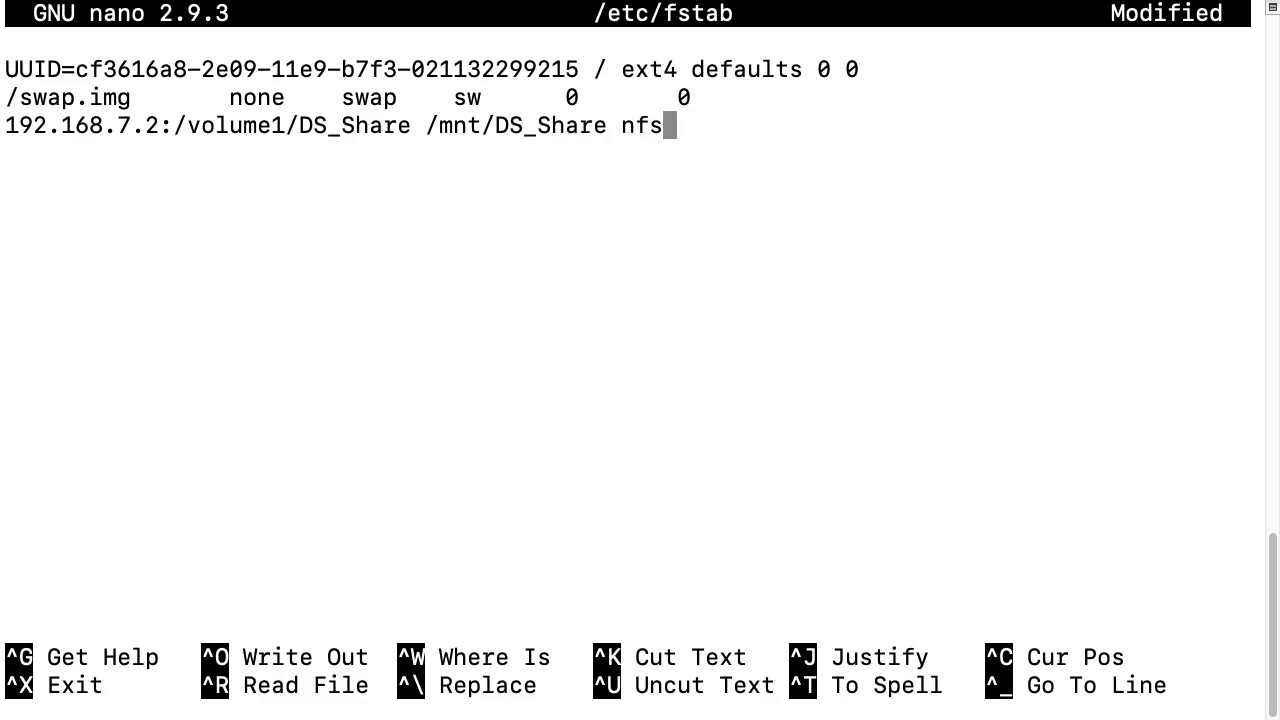
type(" defaults,rsize=32768,wsize=32")
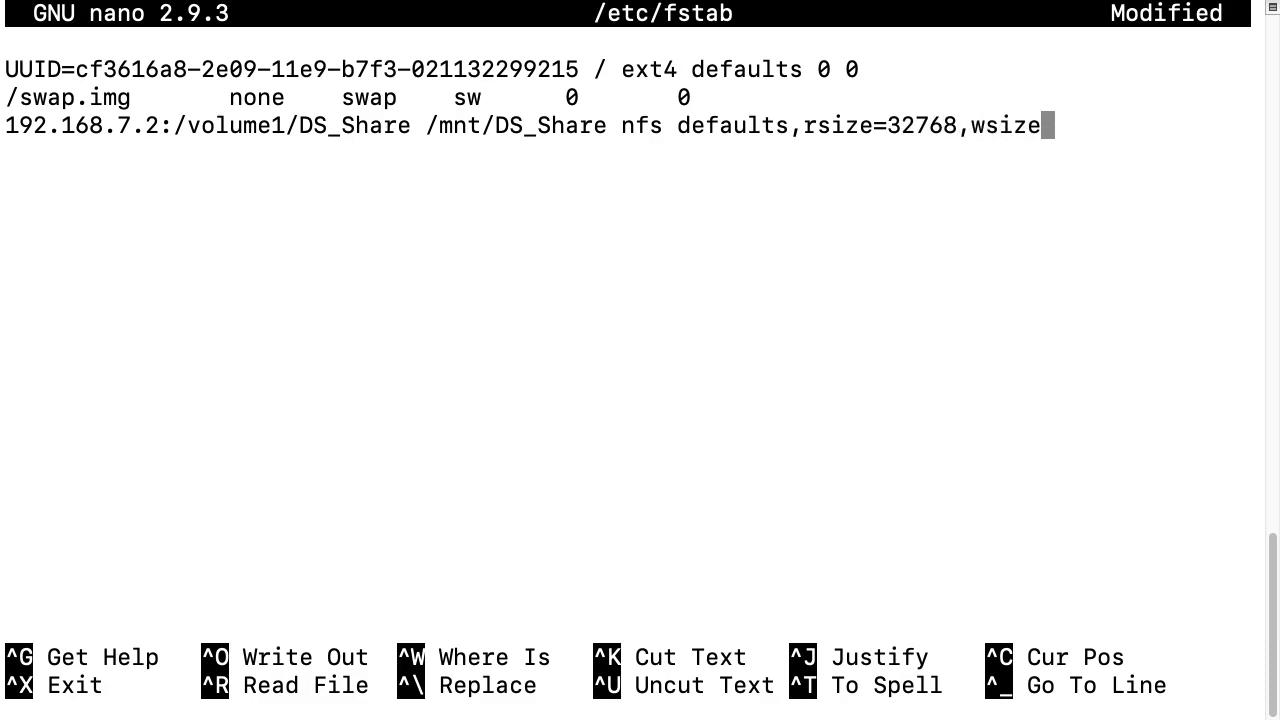
type("76")
type("8 ")
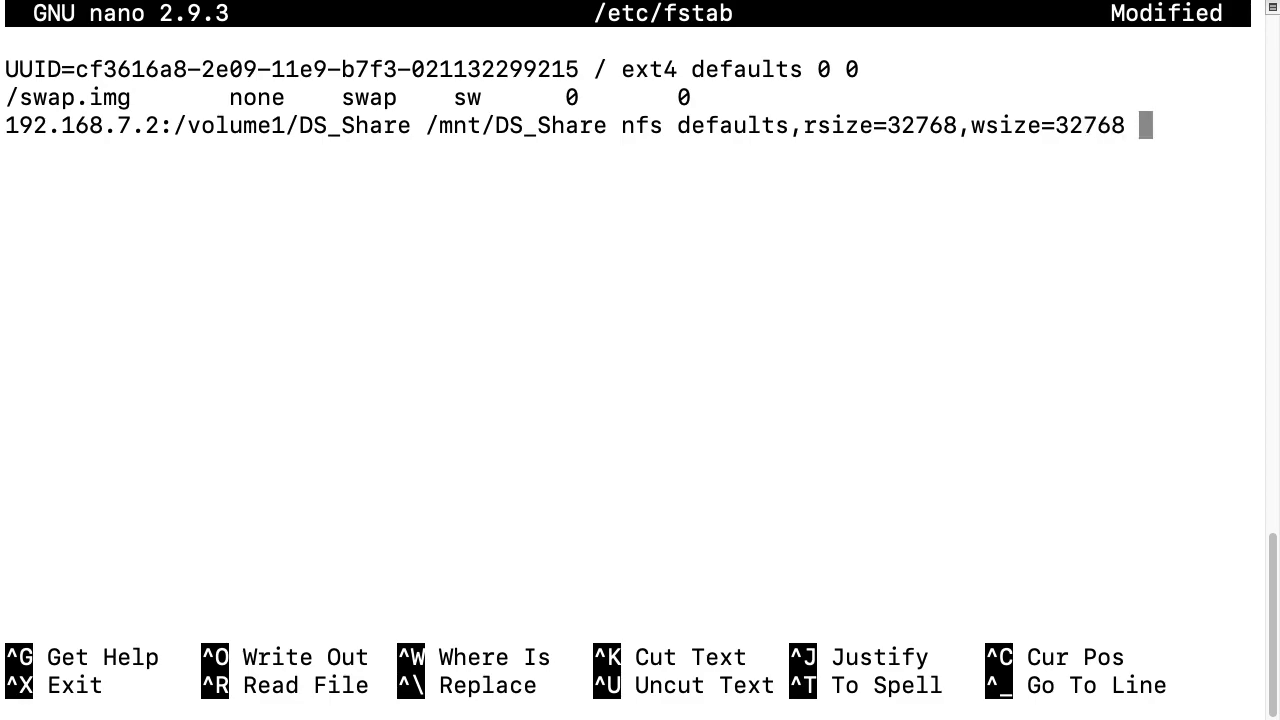
type("0 0")
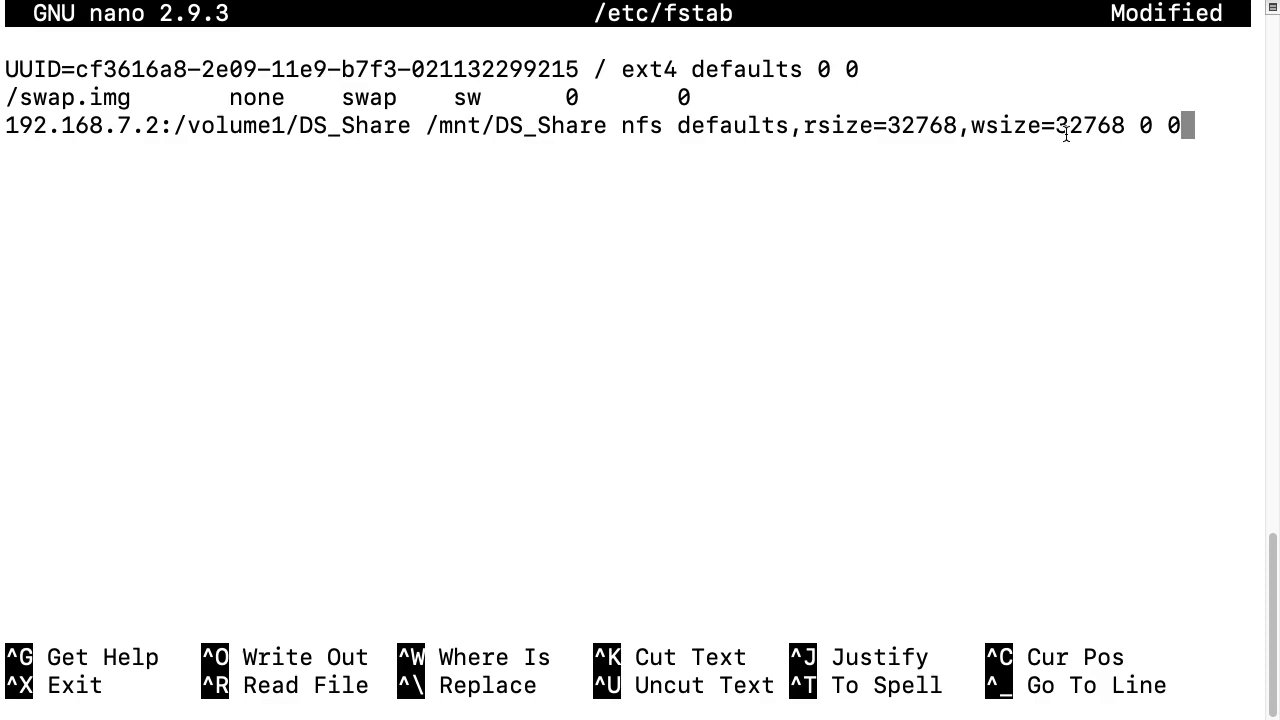
key("Return")
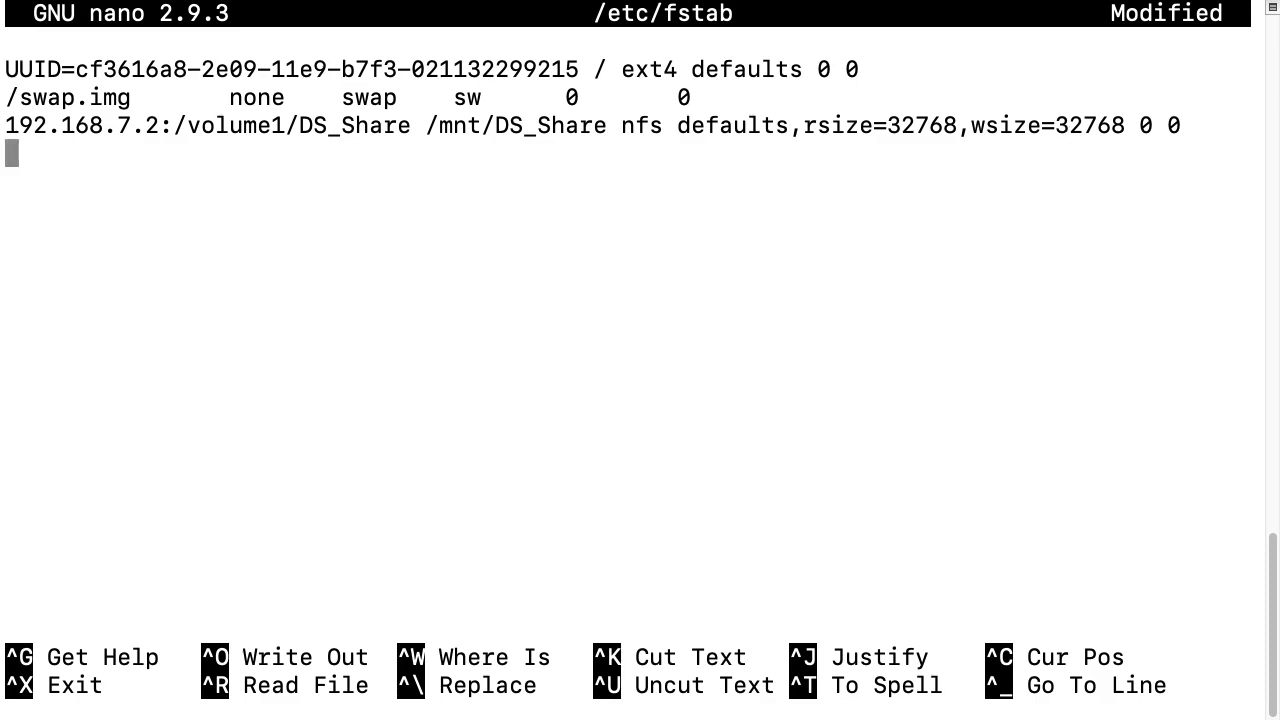
Save /etc/fstab and exit nano.
key("ctrl+o")
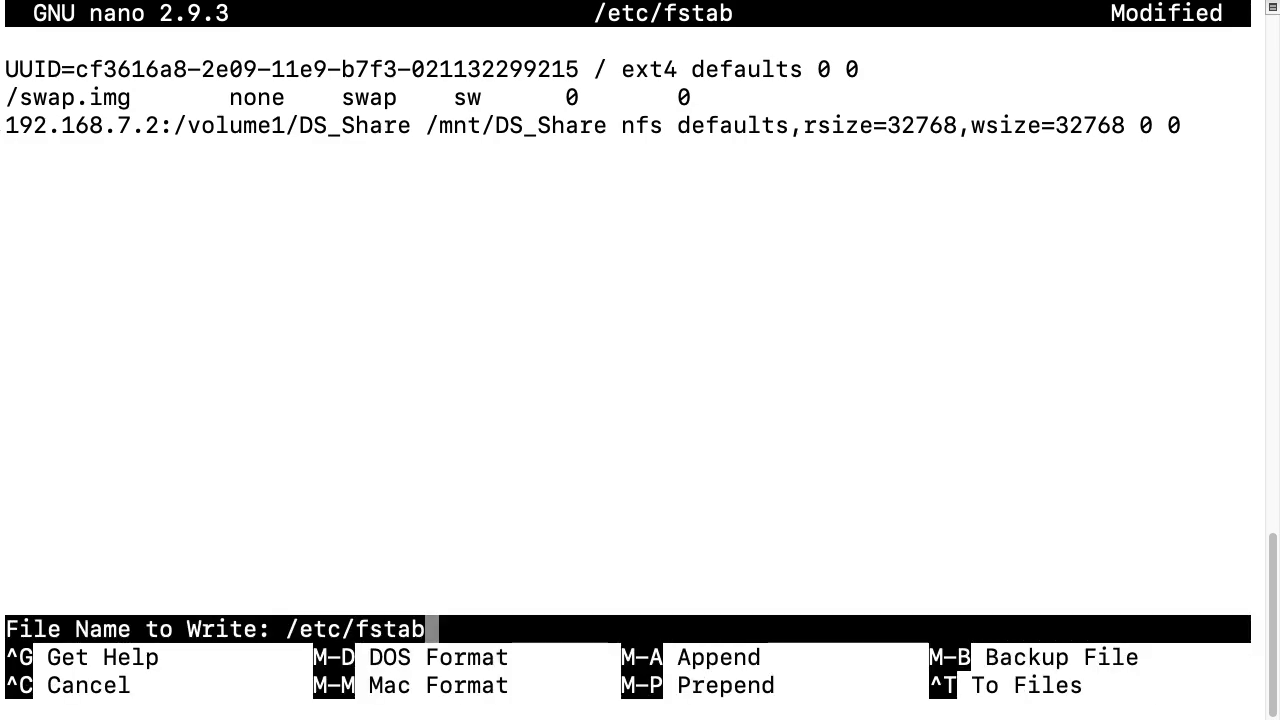
key("Return")
key("ctrl+x")
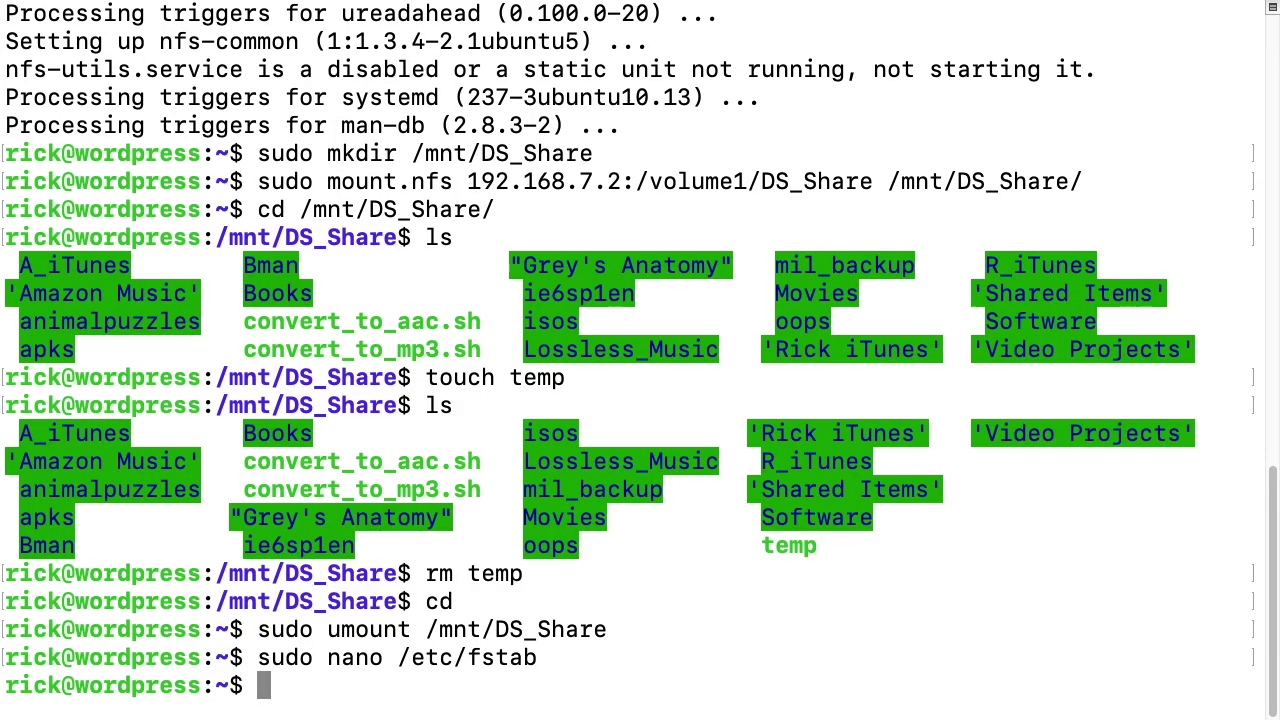
Run sudo mount -a and list /mnt/DS_Share/ to confirm the share's folders appear.
type("sudo mount")
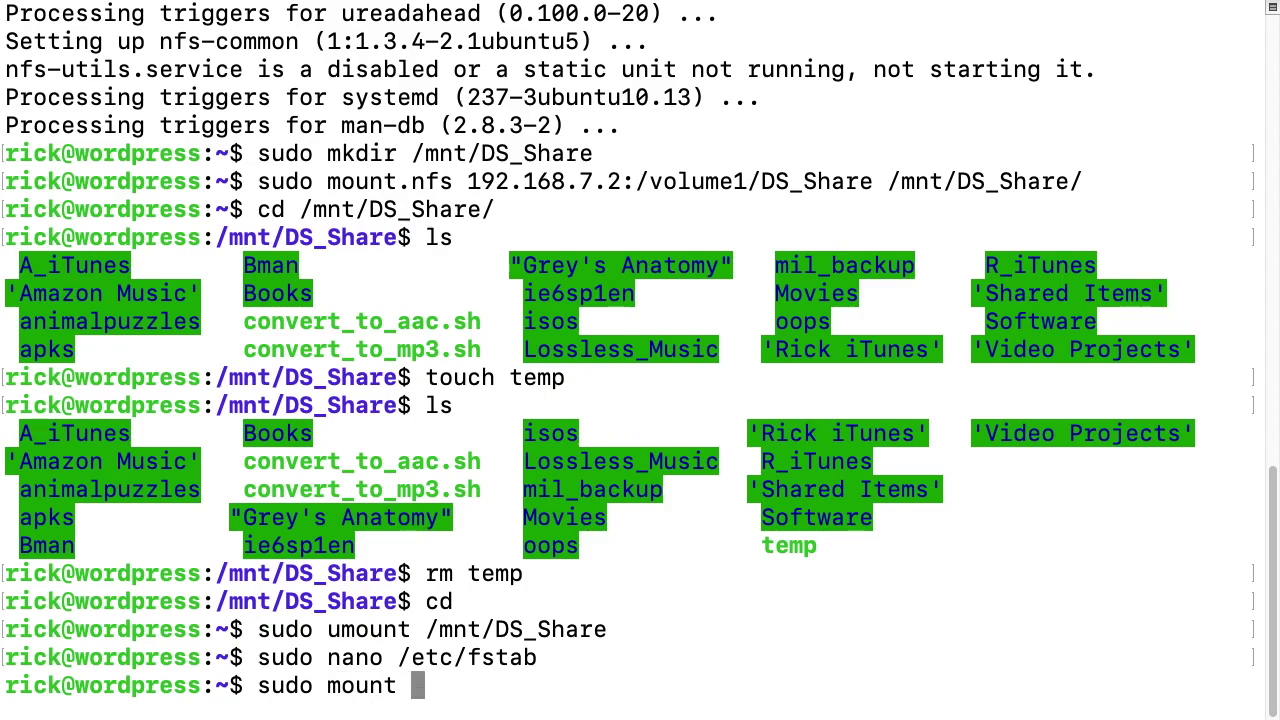
type(" -a")
key("Return")
type("ls")
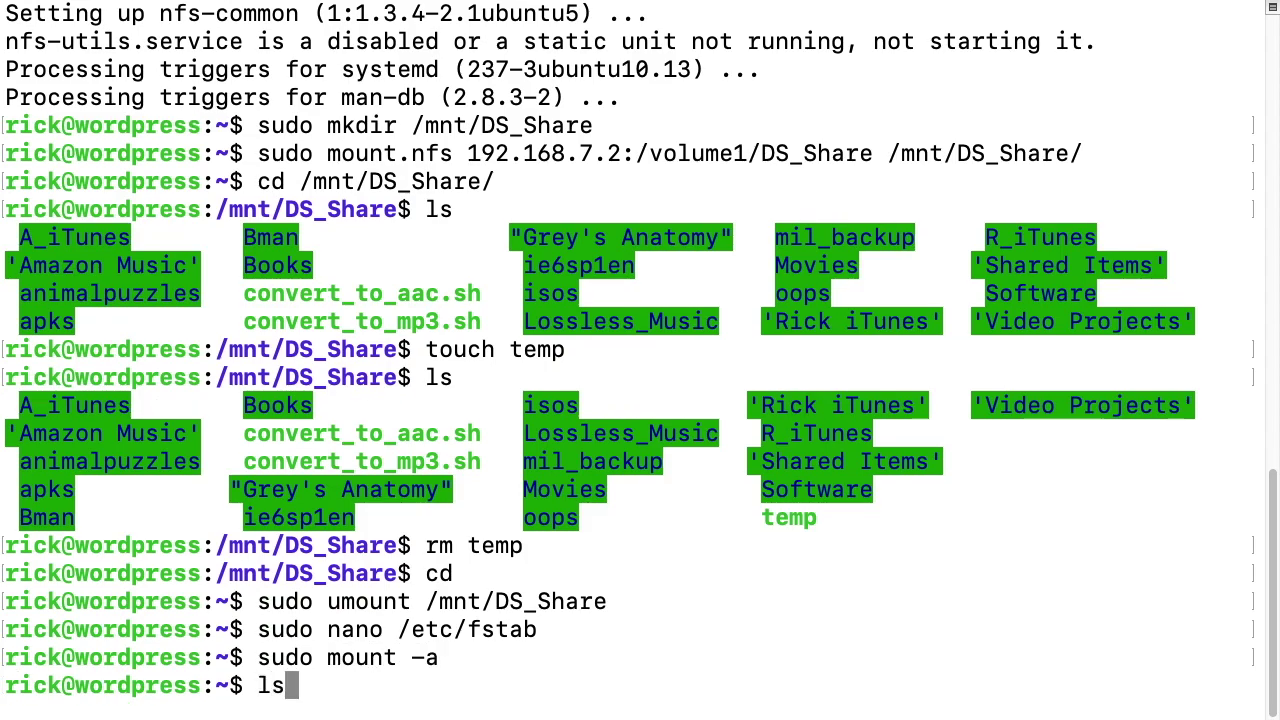
type(" /mn")
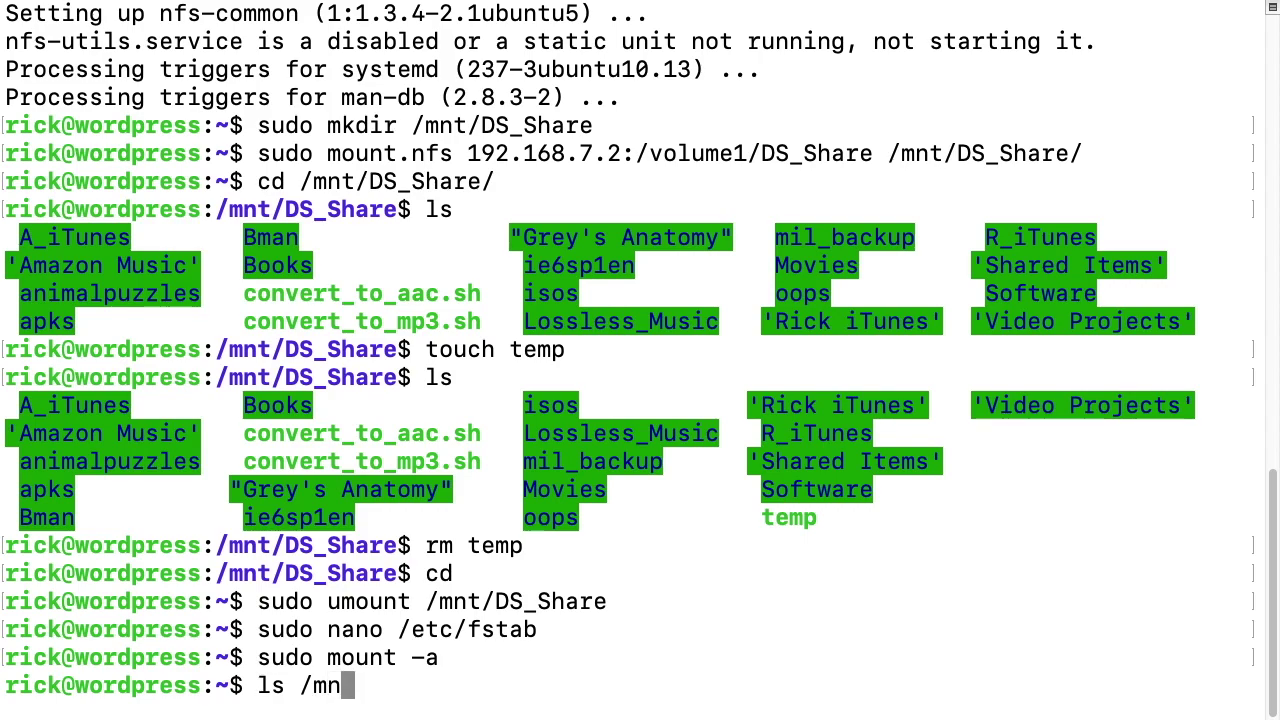
type("t/DS_")
key("Tab")
key("Return")
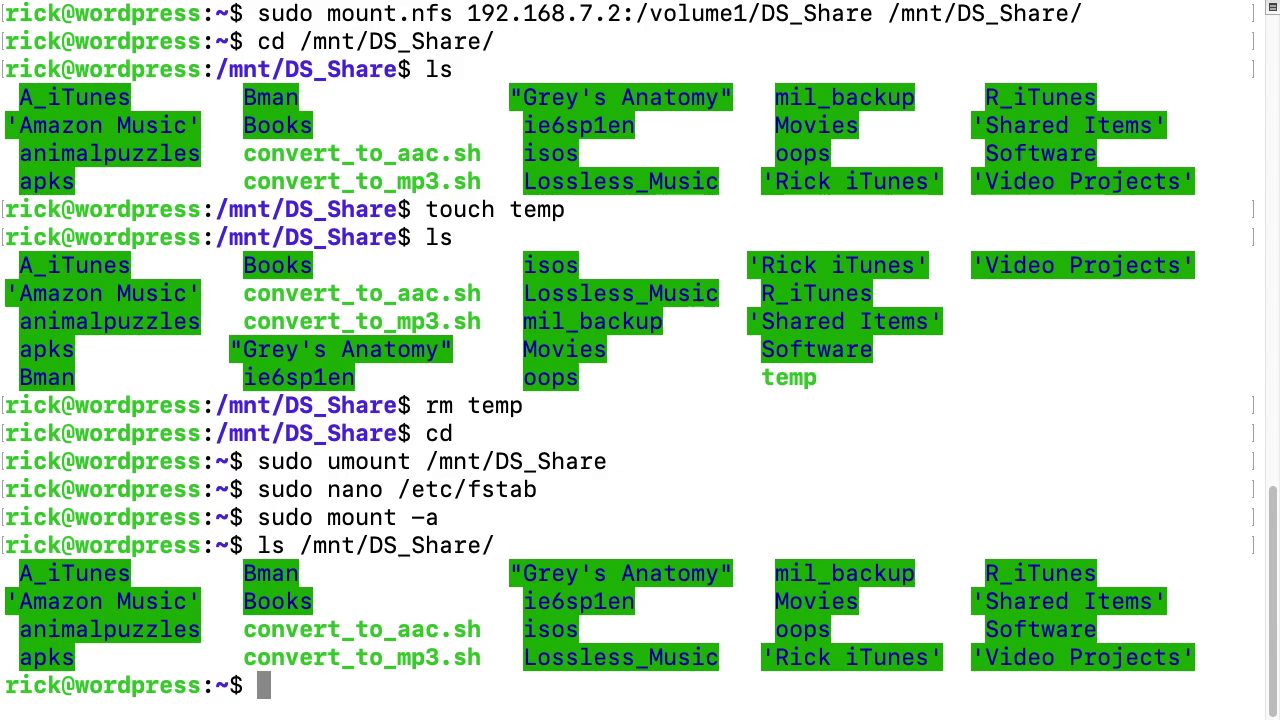
type("man nfs")
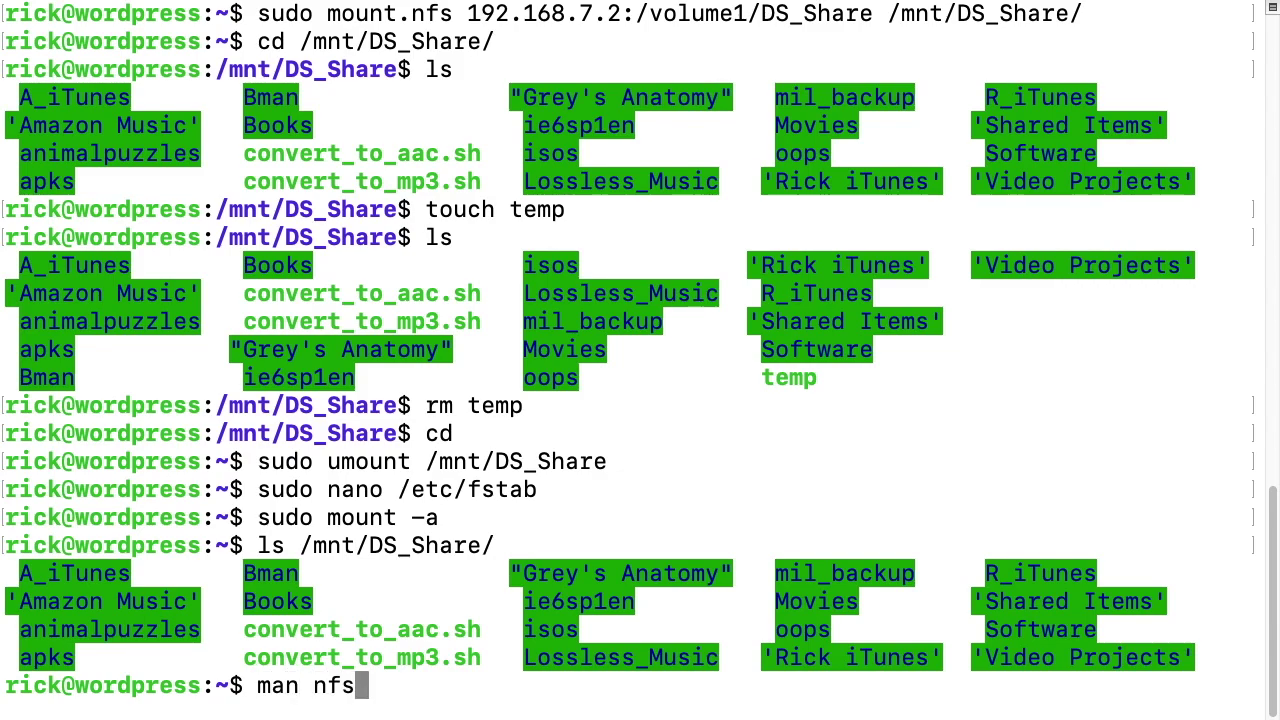
key("Return")
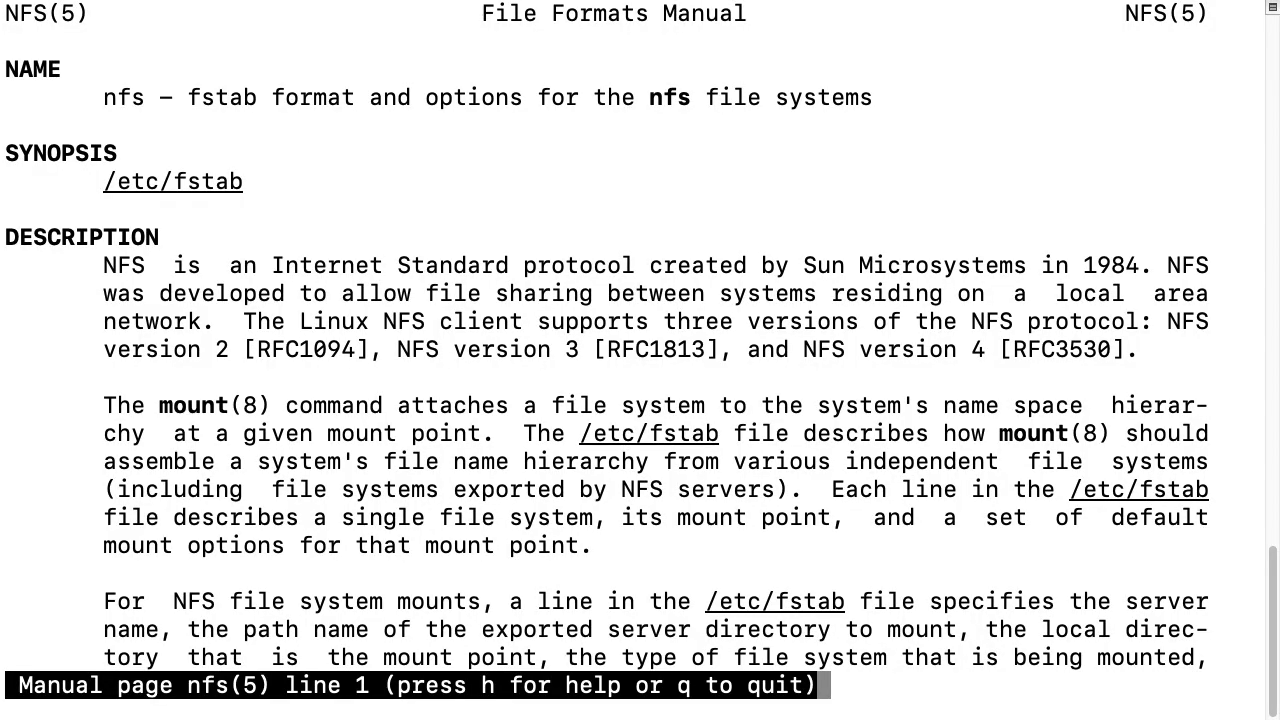
key("Down")
key("Down")
key("Down")
key("Down")
key("Down")
key("Down")
key("Down")
key("Down")
key("Down")
key("Down")
key("Down")
key("Down")
key("Down")
key("Down")
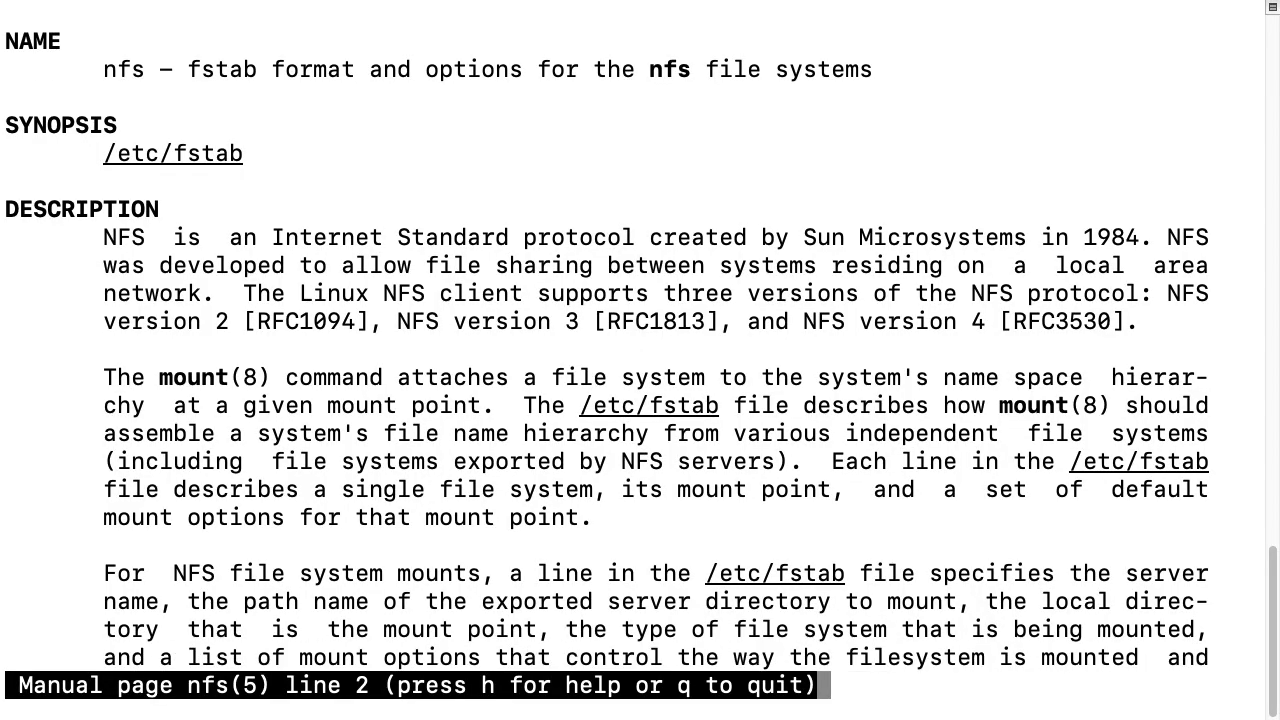
key("Down")
key("Down")
key("Down")
key("Down")
key("Down")
key("Down")
key("Down")
key("Down")
key("Down")
key("Down")
key("Down")
key("Down")
key("Down")
key("Down")
key("Down")
key("Down")
key("Down")
key("Down")
key("Down")
key("Down")
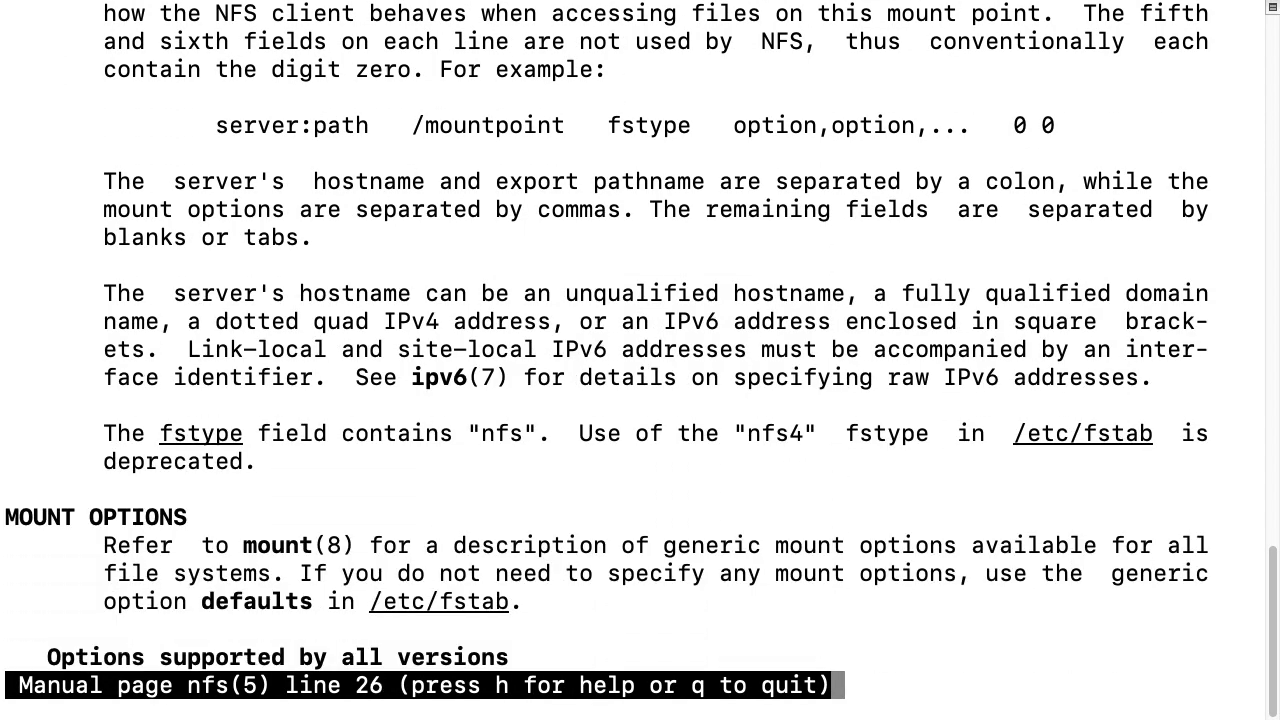
key("Down")
key("Down")
key("Down")
key("Down")
key("Down")
key("Down")
key("Down")
key("Down")
key("Down")
key("Down")
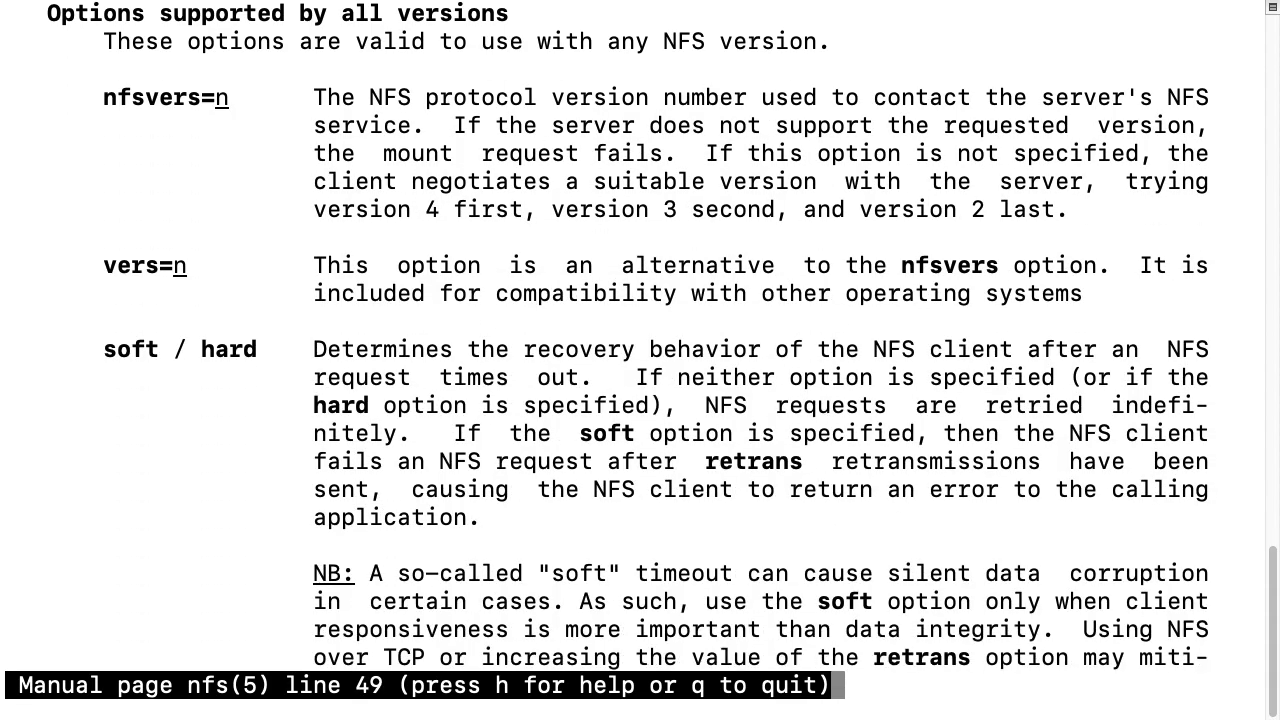
key("Down")
key("Down")
key("Down")
key("Down")
key("Down")
key("Down")
key("Down")
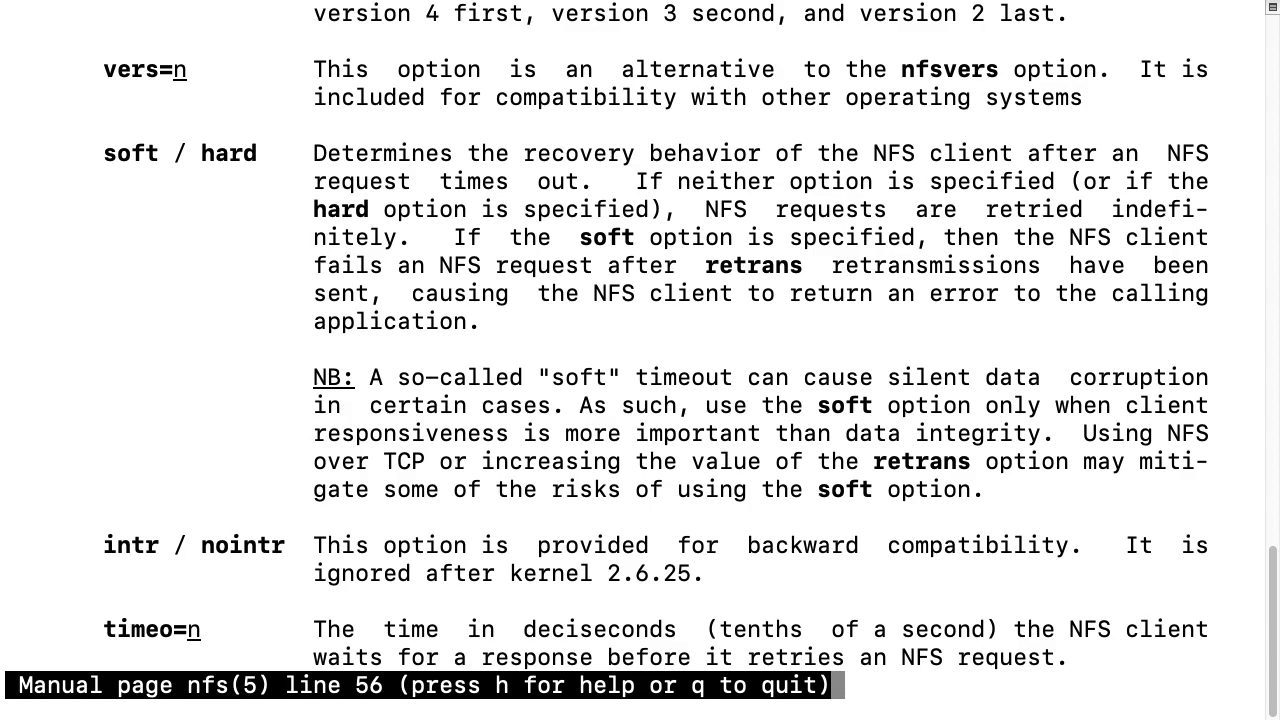
key("Down")
key("Down")
key("Down")
key("Down")
key("Down")
key("Down")
key("Down")
key("Down")
key("Down")
key("Down")
key("Down")
key("Down")
key("Down")
key("Down")
key("Down")
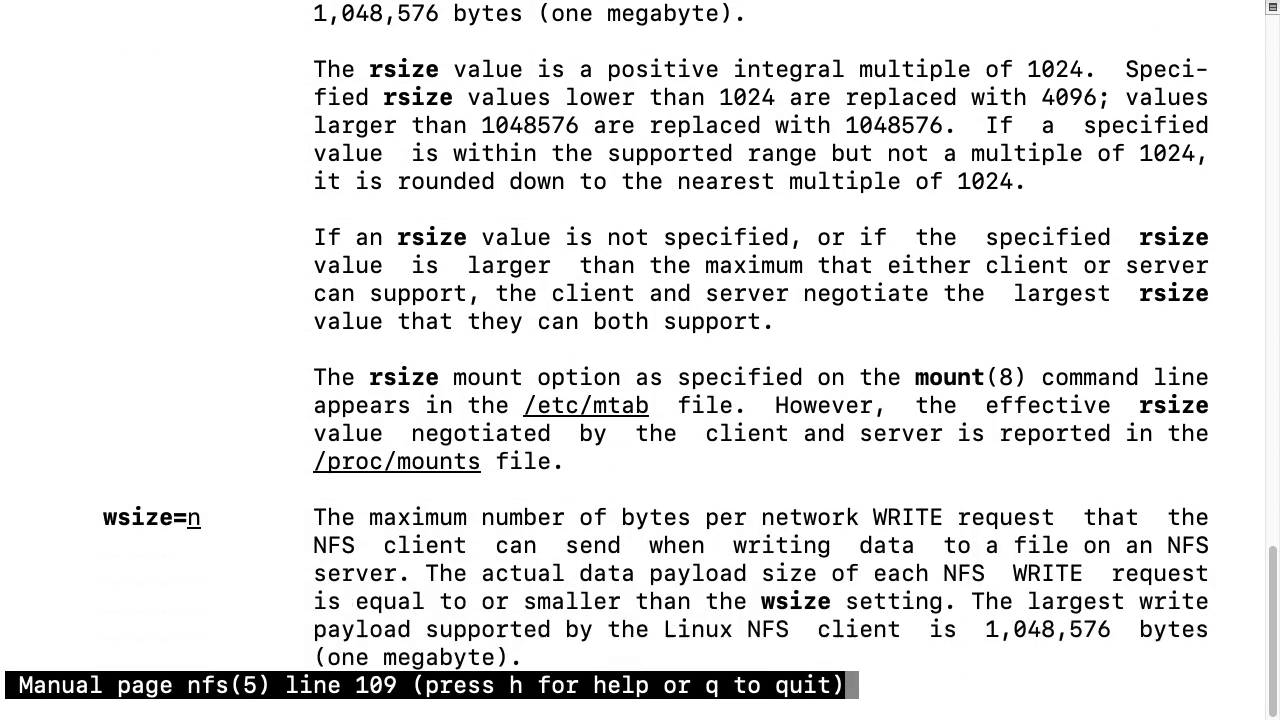
key("Down")
key("Down")
key("Down")
key("Down")
key("Down")
key("Down")
key("Down")
key("Down")
key("Down")
key("Down")
key("Down")
key("Down")
key("Down")
key("Down")
key("Down")
key("Down")
key("Down")
key("Down")
key("Down")
key("Down")
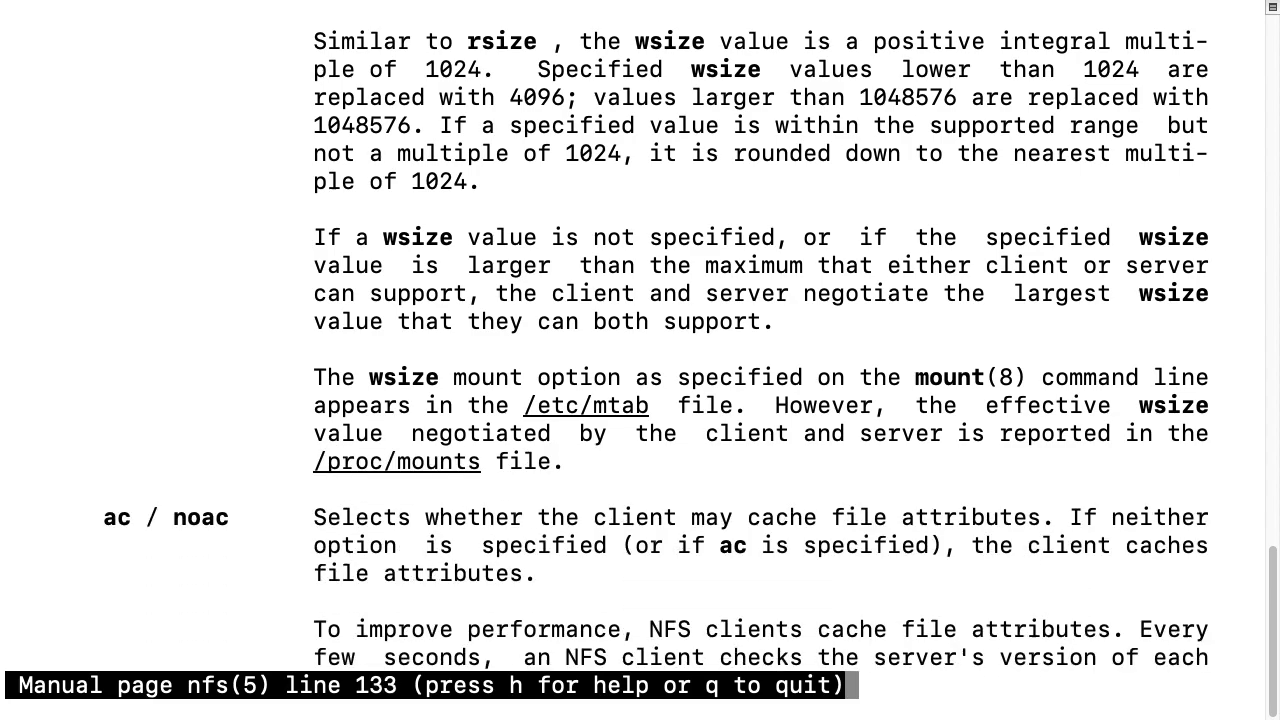
key("Down")
key("Down")
key("Down")
key("Down")
key("Down")
key("Down")
key("Down")
key("Down")
key("Down")
key("Down")
key("Down")
key("Down")
key("Down")
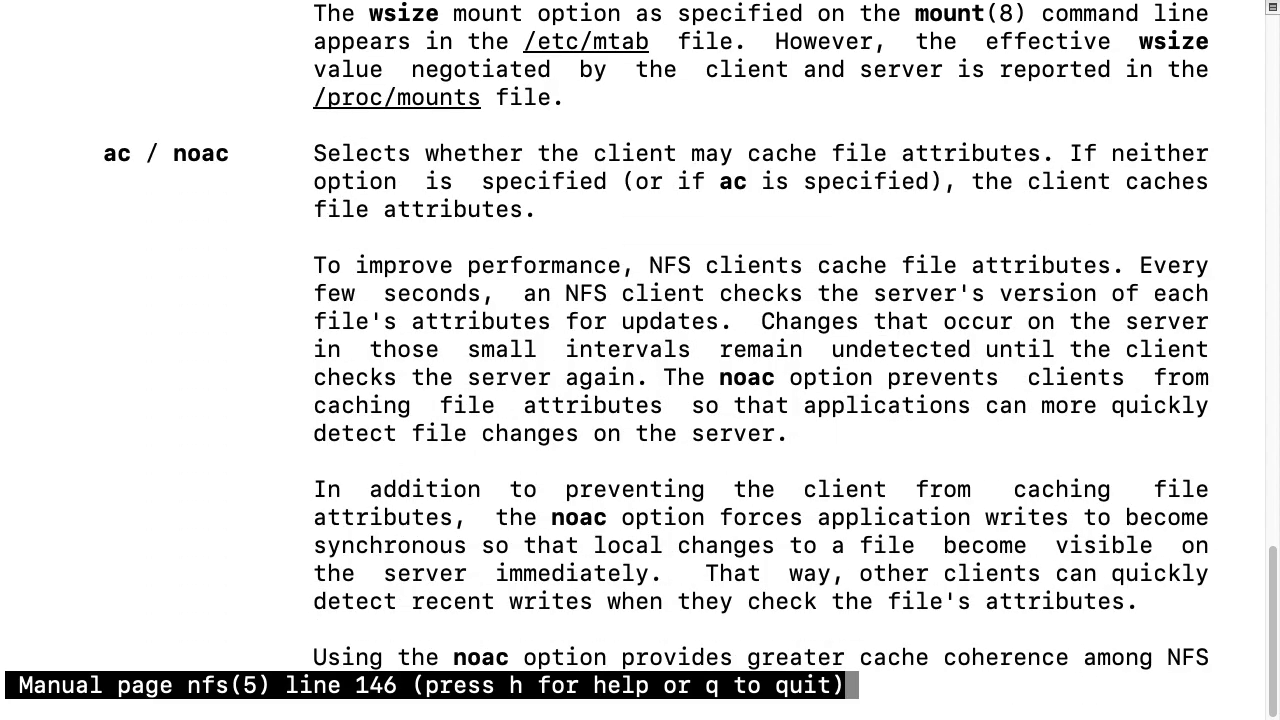
key("Down")
key("Down")
key("Down")
key("Down")
key("Down")
key("Down")
key("Down")
key("Down")
key("Down")
key("Down")
key("Down")
key("Down")
key("Down")
key("Down")
key("Down")
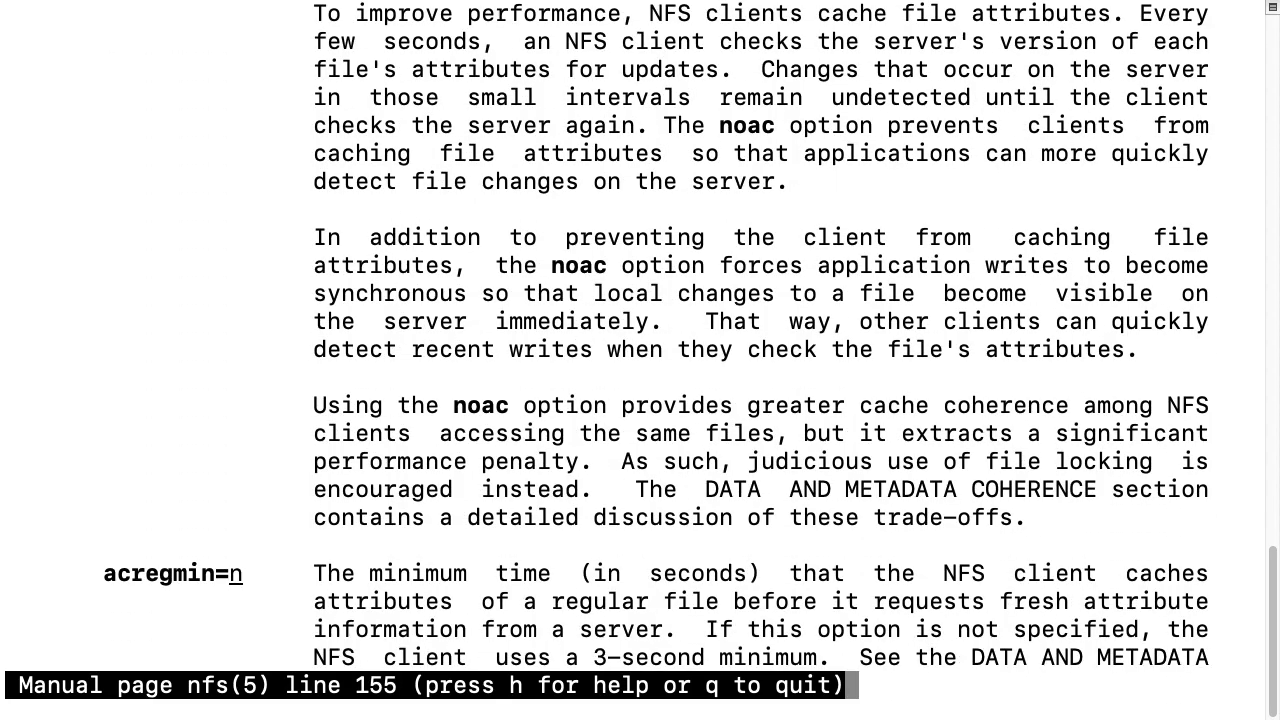
key("Down")
key("Down")
key("Down")
key("Down")
key("Down")
key("Down")
key("Down")
key("Down")
key("Down")
key("Down")
key("Down")
key("Down")
key("Down")
key("Down")
key("Down")
key("Down")
key("Down")
key("Down")
key("Down")
key("Down")
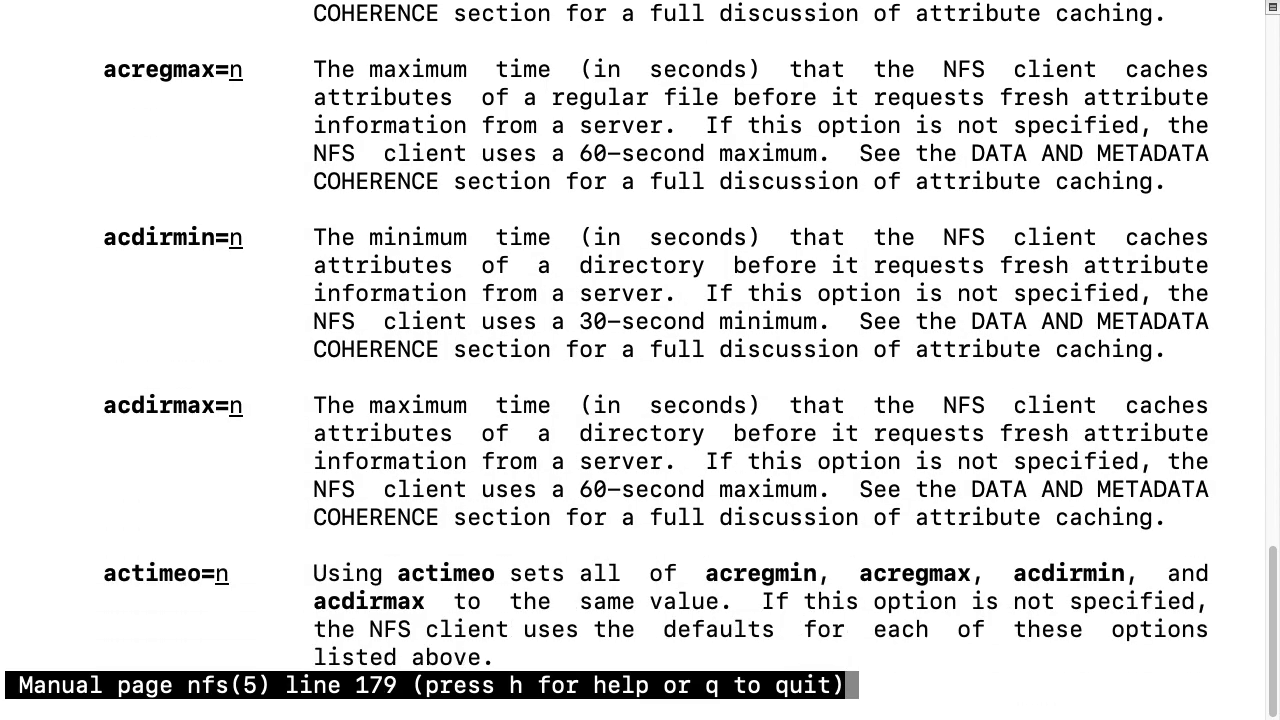
key("Down")
key("Down")
key("Down")
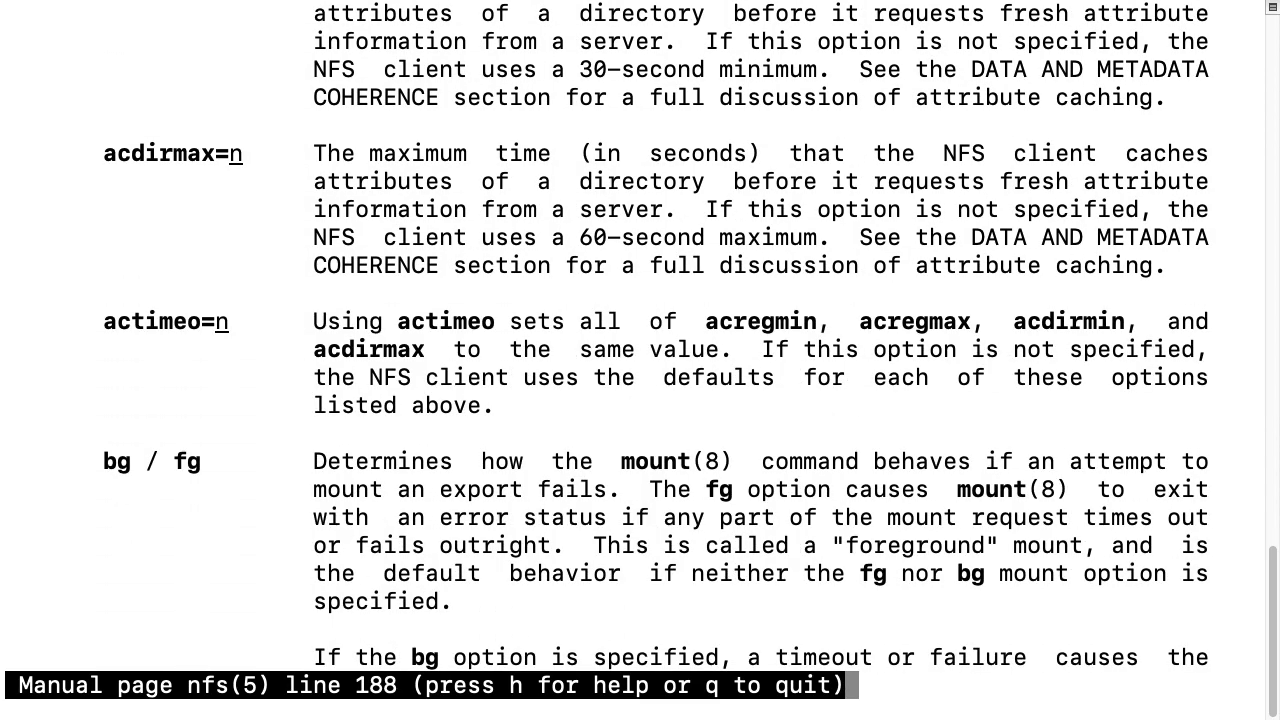
key("q")
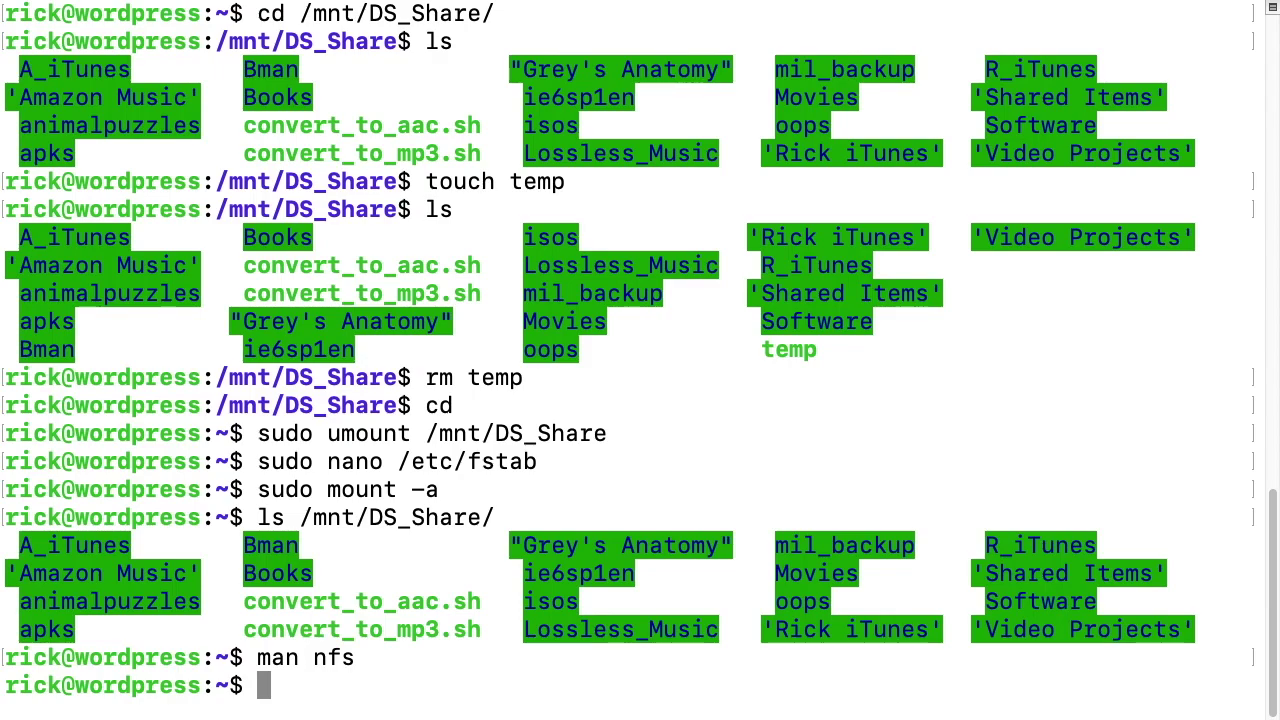